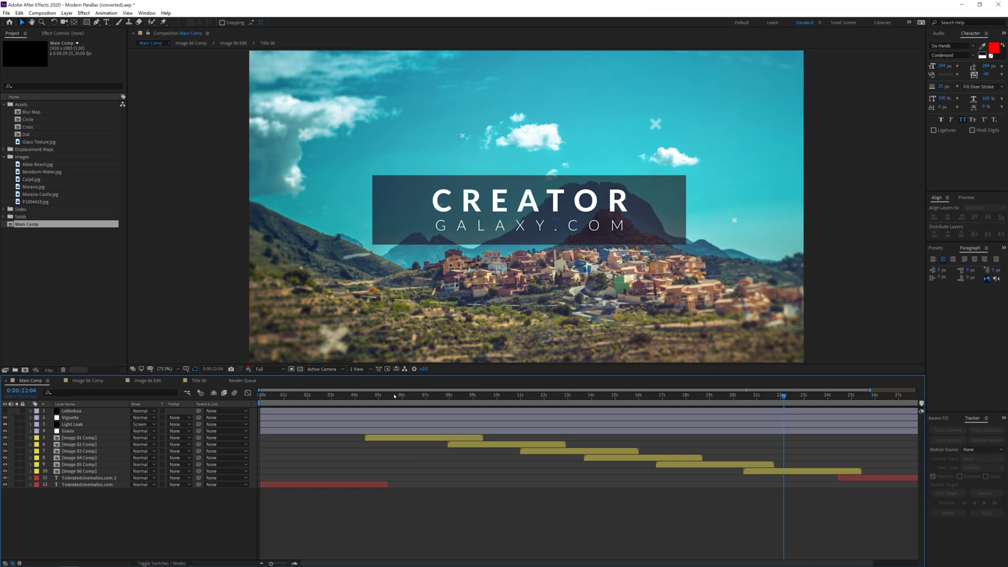
Step: Open the Image 01 Comp precomp from the Parallax Slideshow shot and check where it ends
{"action": "left_click_drag", "start_coordinate": [395, 396], "coordinate": [424, 440]}
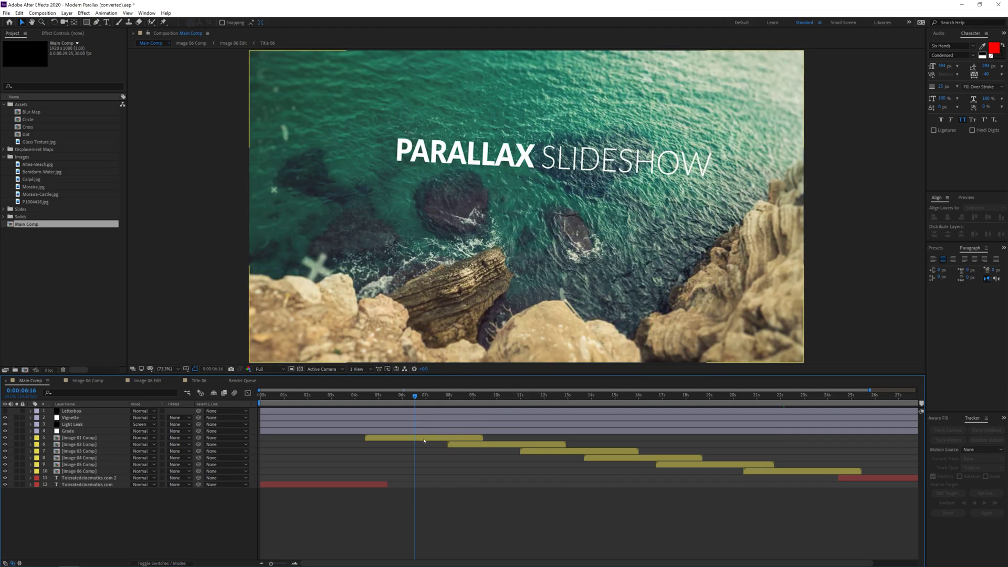
{"action": "double_click", "coordinate": [424, 439]}
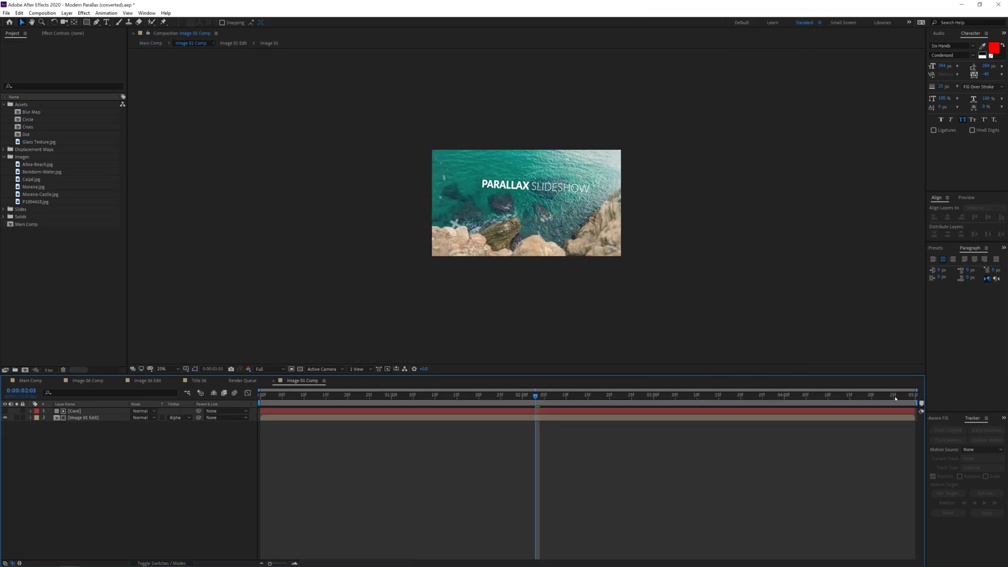
{"action": "left_click_drag", "start_coordinate": [896, 398], "coordinate": [362, 398]}
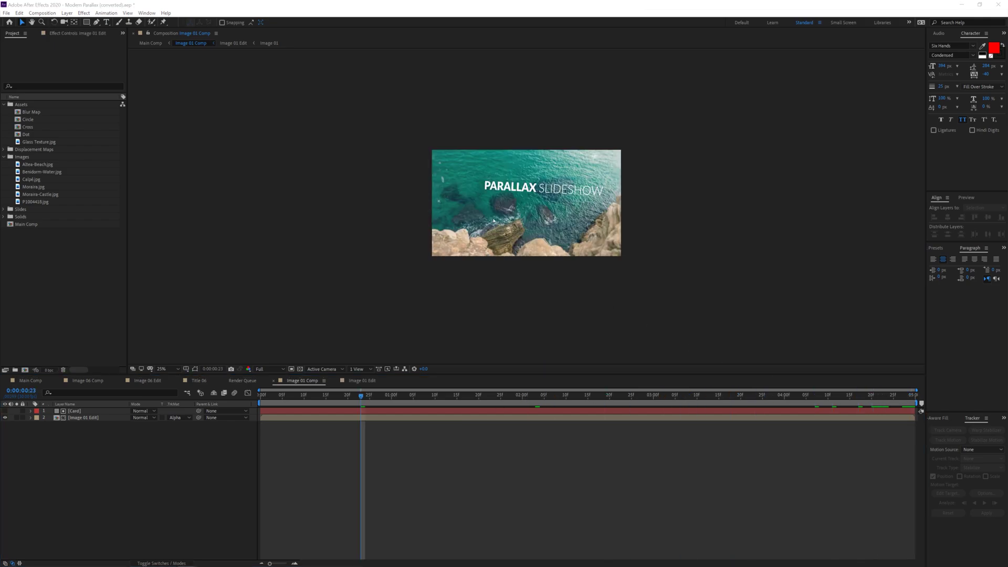
Step: Change the Image 01 Comp duration from 5 to 15 seconds in Composition Settings
{"action": "right_click", "coordinate": [157, 434]}
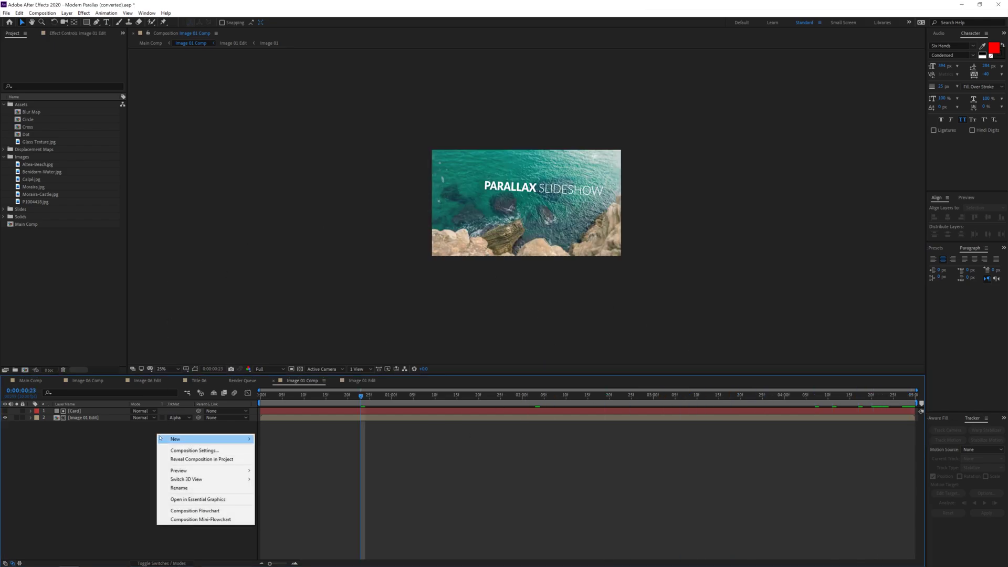
{"action": "left_click", "coordinate": [186, 451]}
{"action": "double_click", "coordinate": [520, 328]}
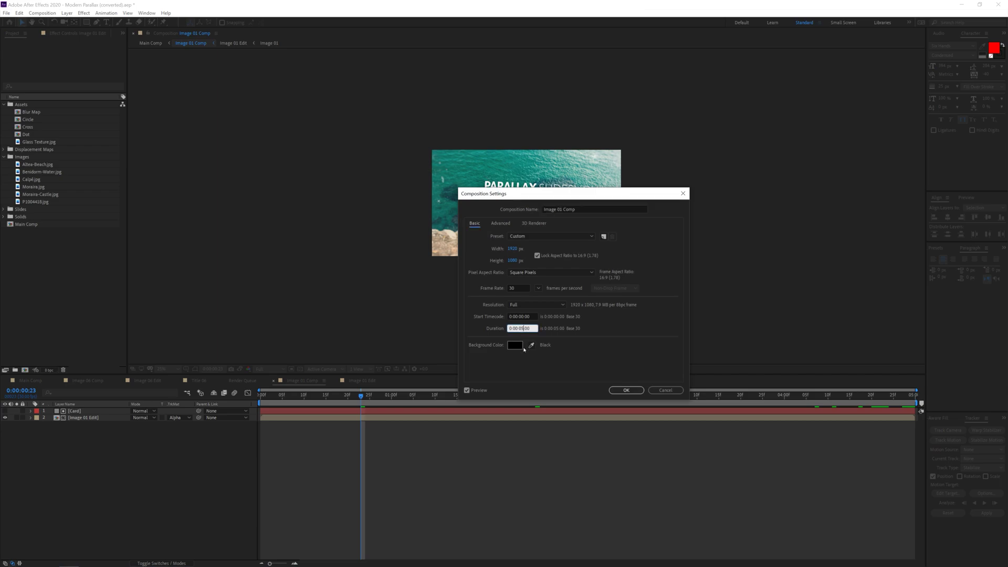
{"action": "key", "text": "BackSpace"}
{"action": "type", "text": "15"}
{"action": "key", "text": "Return"}
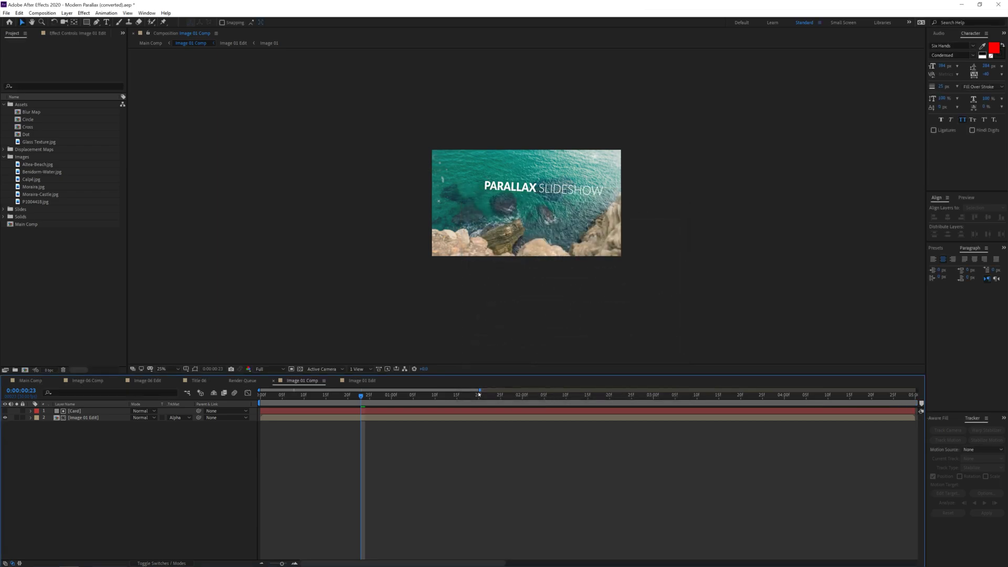
Step: Look inside the nested Image 01 Edit comp, then return to Image 01 Comp
{"action": "double_click", "coordinate": [420, 419]}
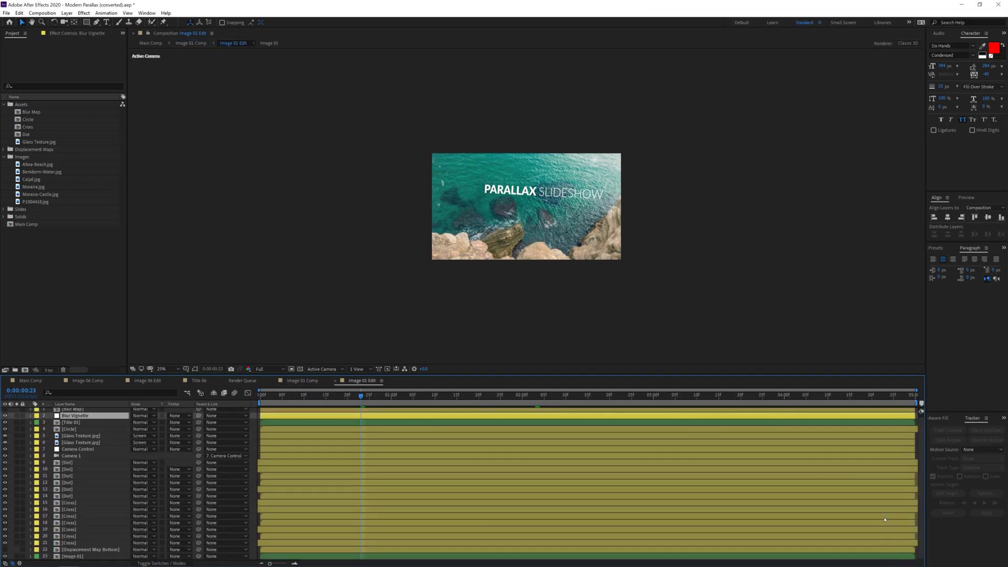
{"action": "left_click", "coordinate": [194, 44]}
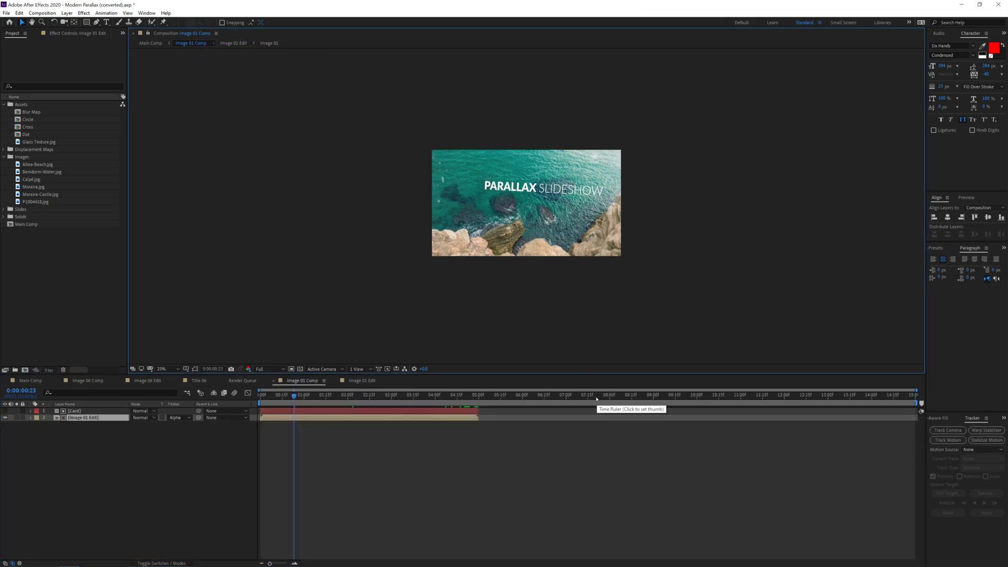
{"action": "left_click", "coordinate": [623, 413]}
{"action": "scroll", "coordinate": [622, 413], "scroll_direction": "up", "scroll_amount": 3}
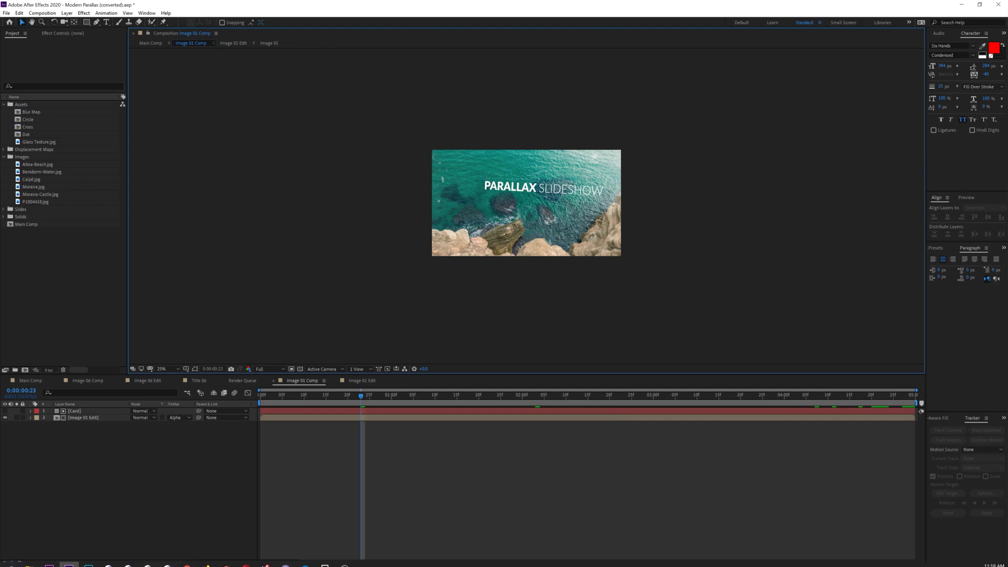
Step: Download the rd_scripts archive from the rd: scripts page on redefinery.com
{"action": "left_click", "coordinate": [237, 556]}
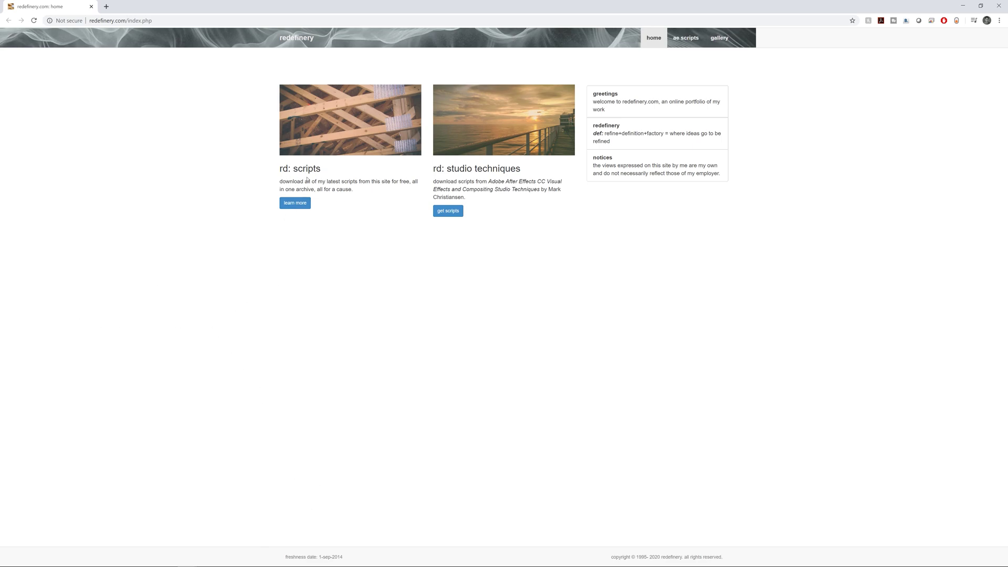
{"action": "left_click", "coordinate": [295, 205]}
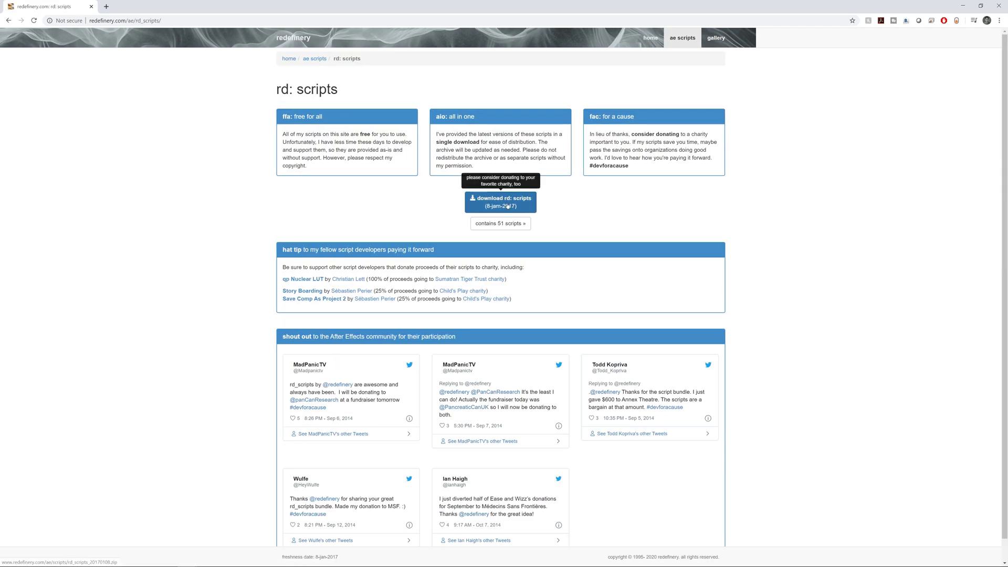
{"action": "left_click", "coordinate": [508, 206]}
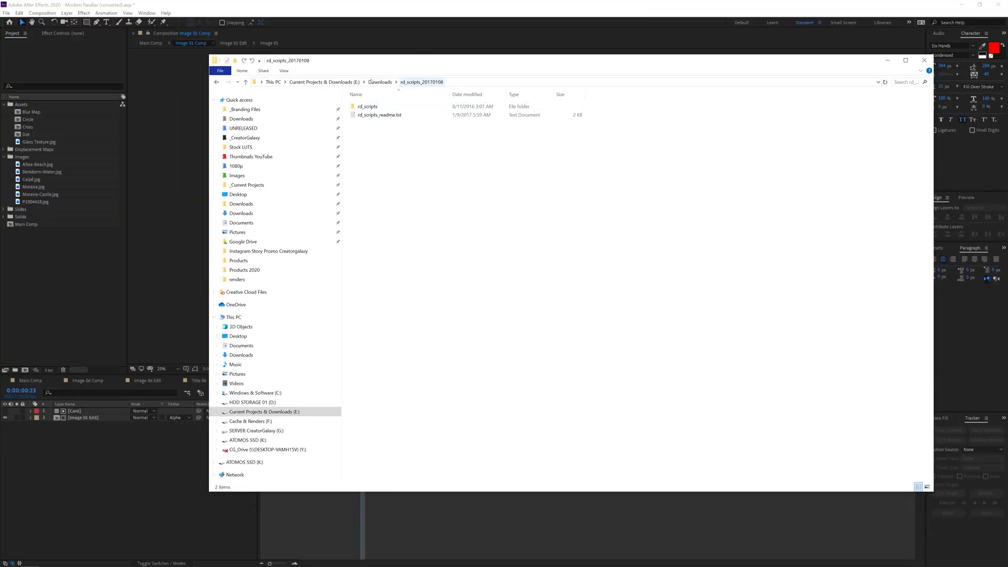
Step: Read the rd_scripts readme and browse the .jsx scripts in the rd_scripts folder
{"action": "double_click", "coordinate": [383, 116]}
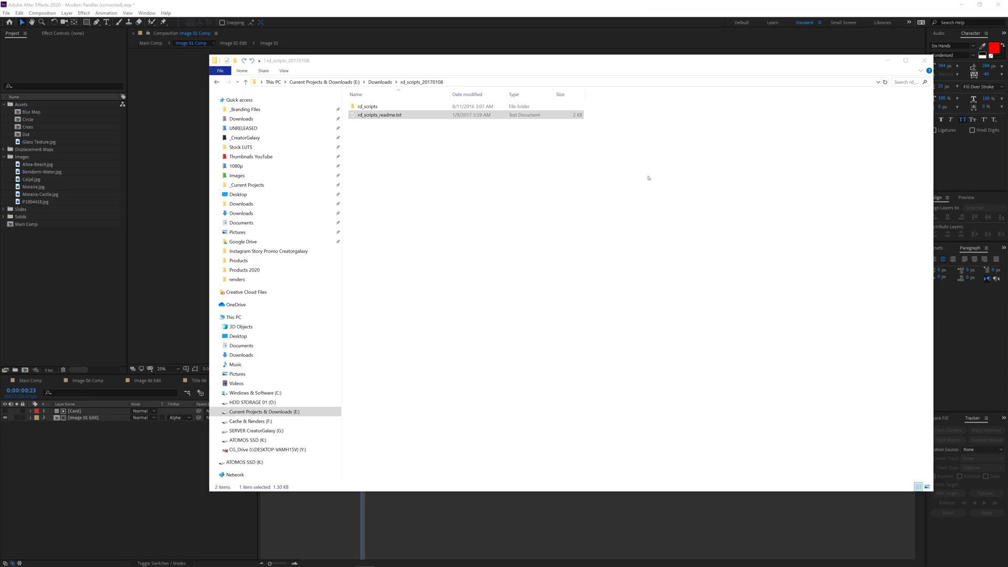
{"action": "double_click", "coordinate": [389, 106]}
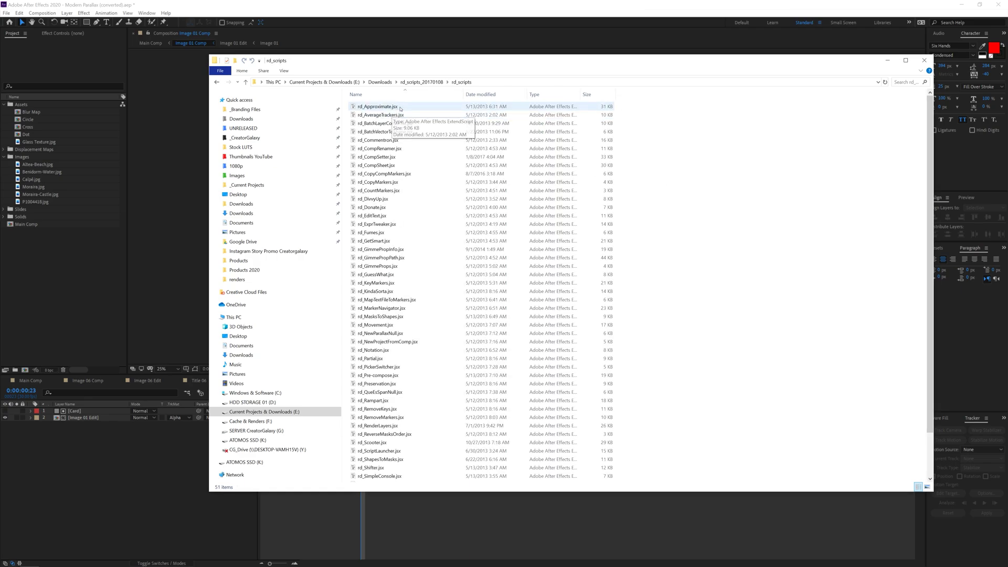
{"action": "scroll", "coordinate": [438, 225], "scroll_direction": "down", "scroll_amount": 2}
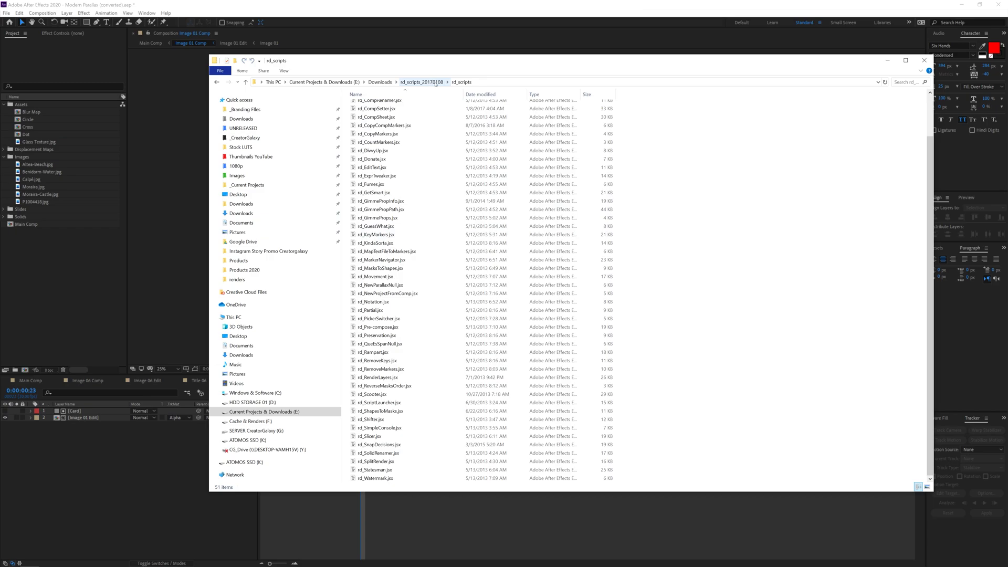
Step: Copy the rd_scripts folder from rd_scripts_20170108
{"action": "left_click", "coordinate": [434, 82]}
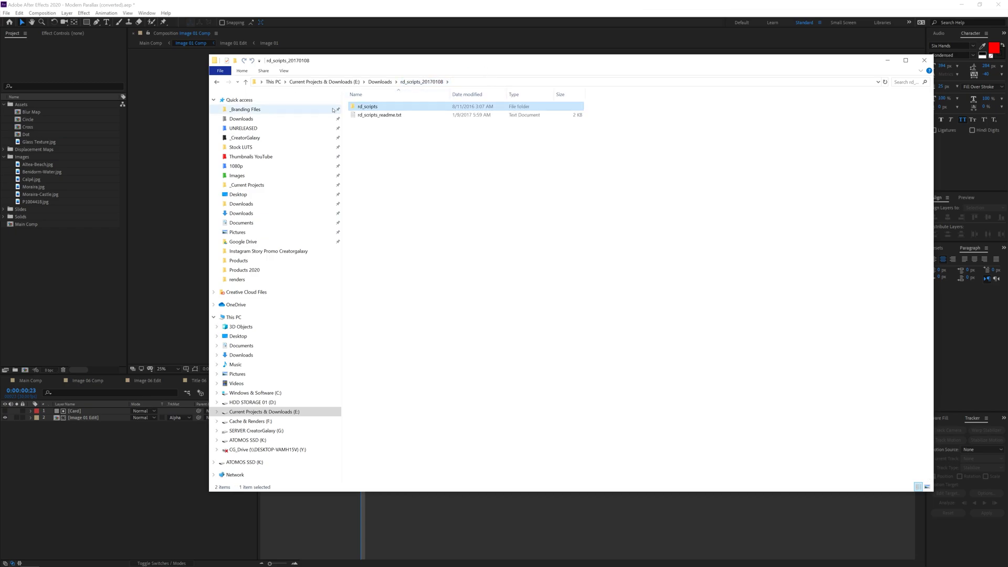
{"action": "double_click", "coordinate": [378, 107]}
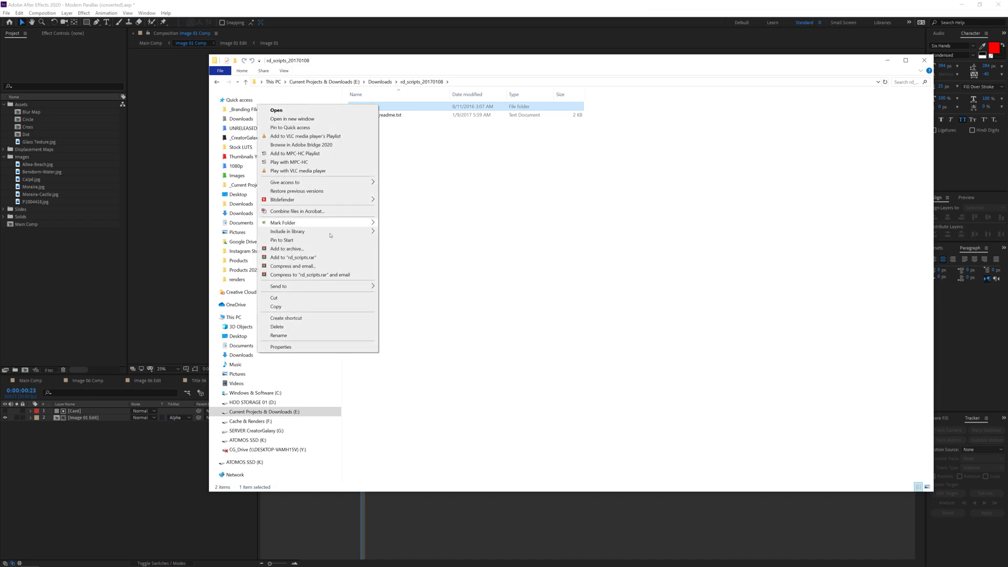
{"action": "left_click", "coordinate": [294, 307]}
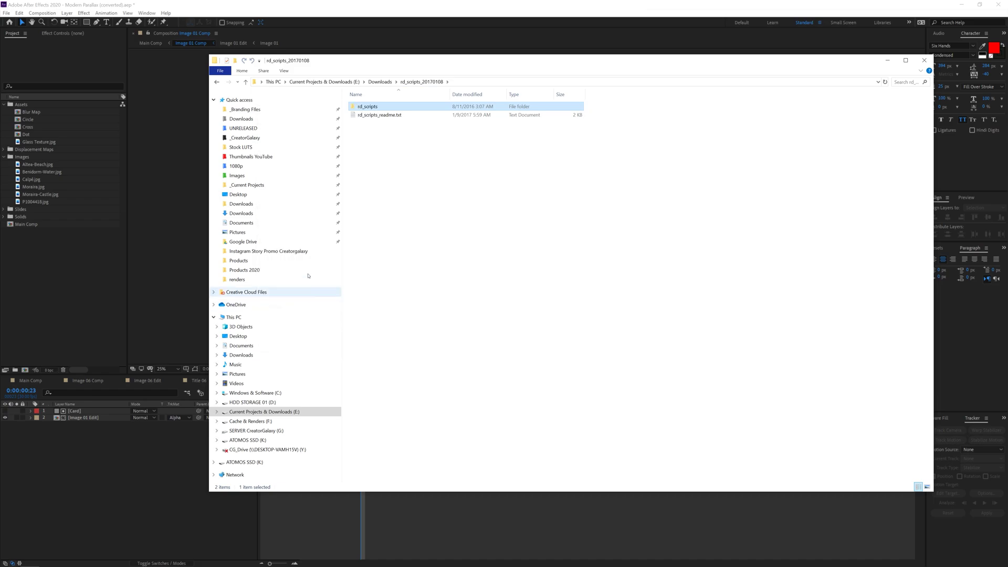
Step: Go to C:\Program Files\Adobe\Adobe After Effects 2020\Support Files\Scripts
{"action": "left_click", "coordinate": [273, 81]}
{"action": "double_click", "coordinate": [382, 149]}
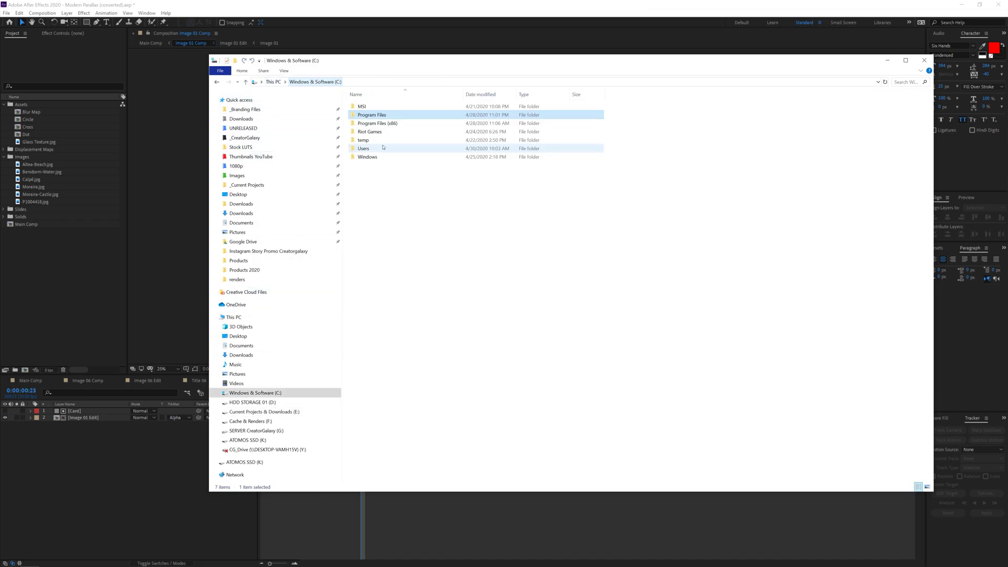
{"action": "double_click", "coordinate": [379, 115]}
{"action": "left_click", "coordinate": [378, 108]}
{"action": "double_click", "coordinate": [378, 108]}
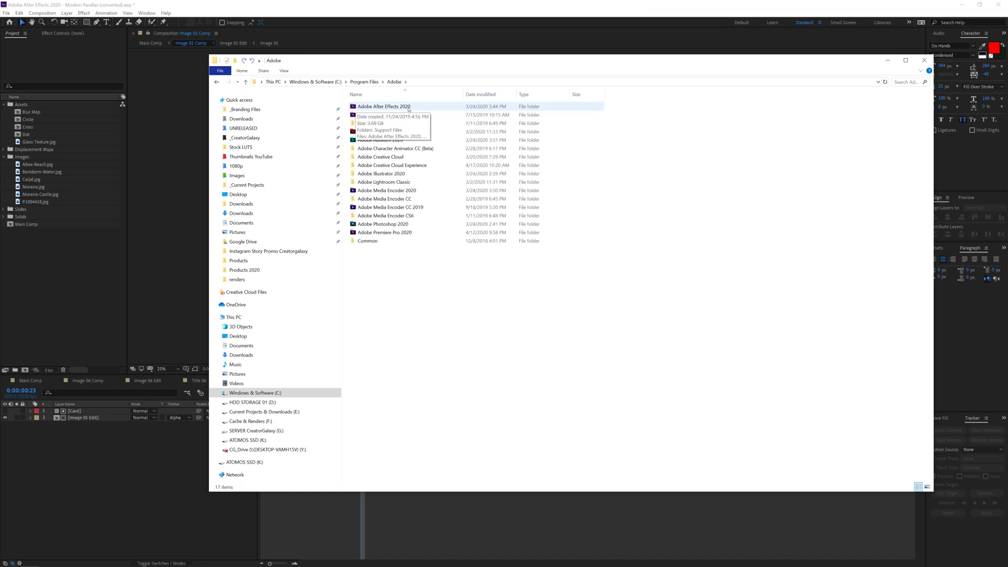
{"action": "double_click", "coordinate": [409, 110]}
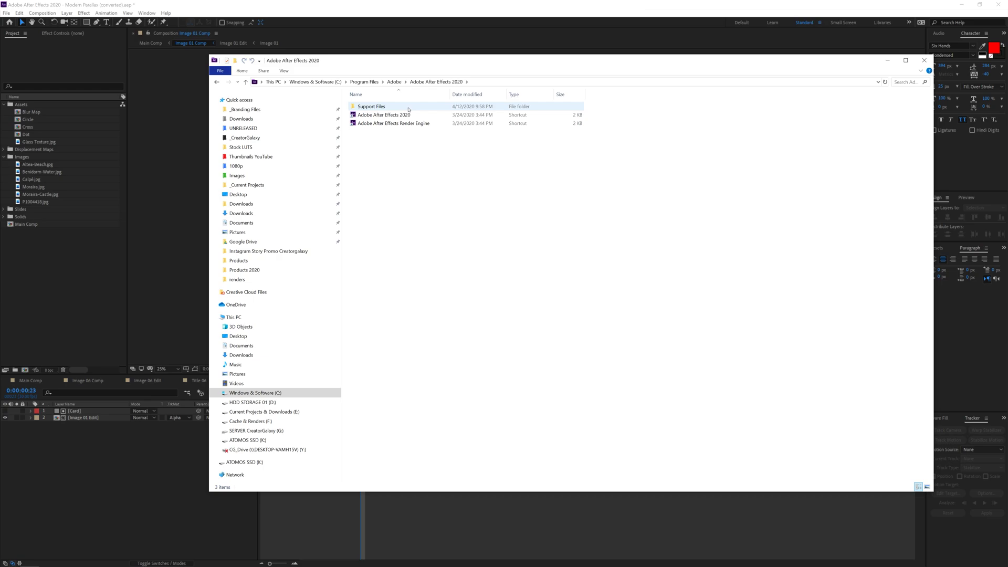
{"action": "double_click", "coordinate": [409, 109]}
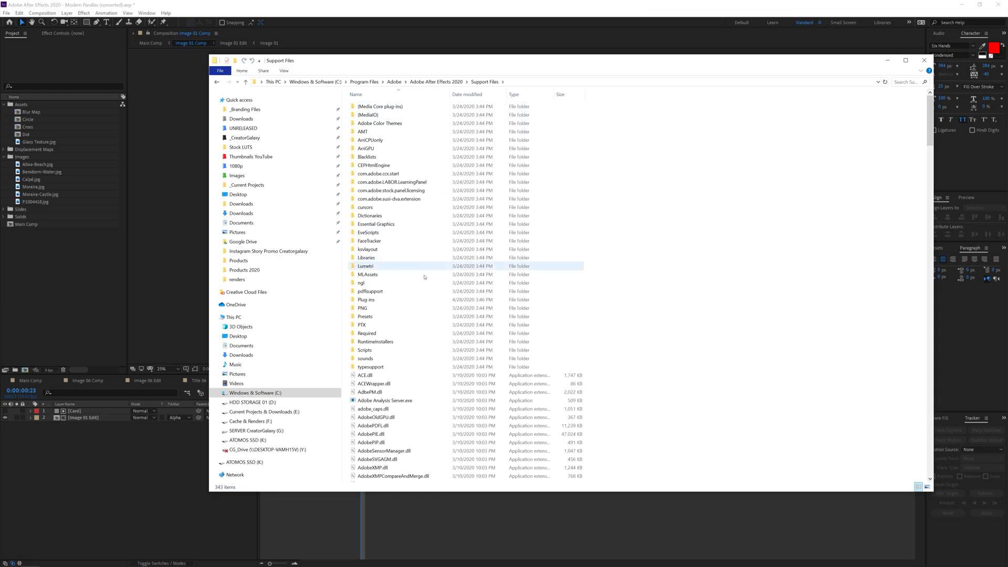
{"action": "double_click", "coordinate": [405, 351]}
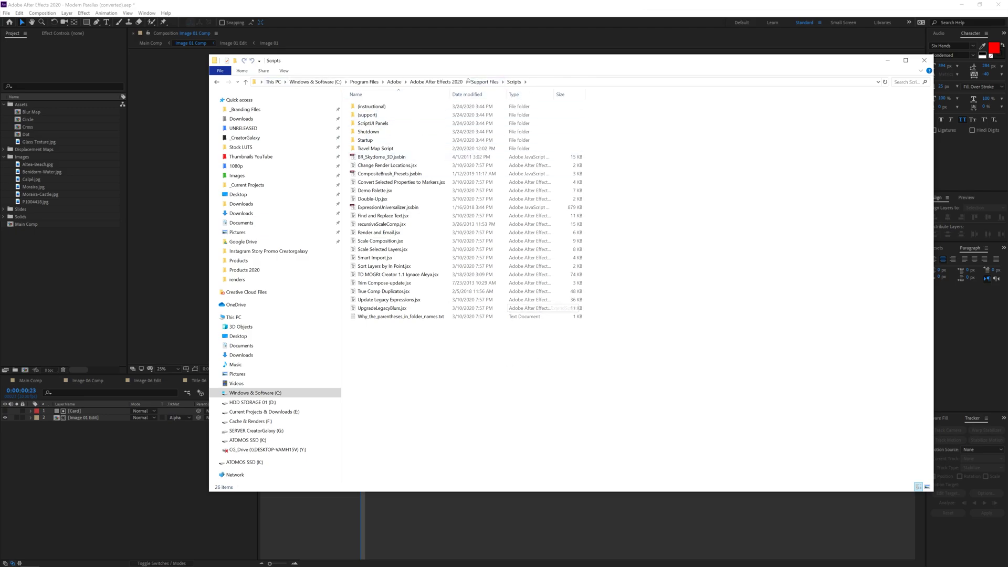
Step: Paste the rd_scripts folder into Scripts, granting administrator permission
{"action": "right_click", "coordinate": [436, 364]}
{"action": "left_click", "coordinate": [386, 417]}
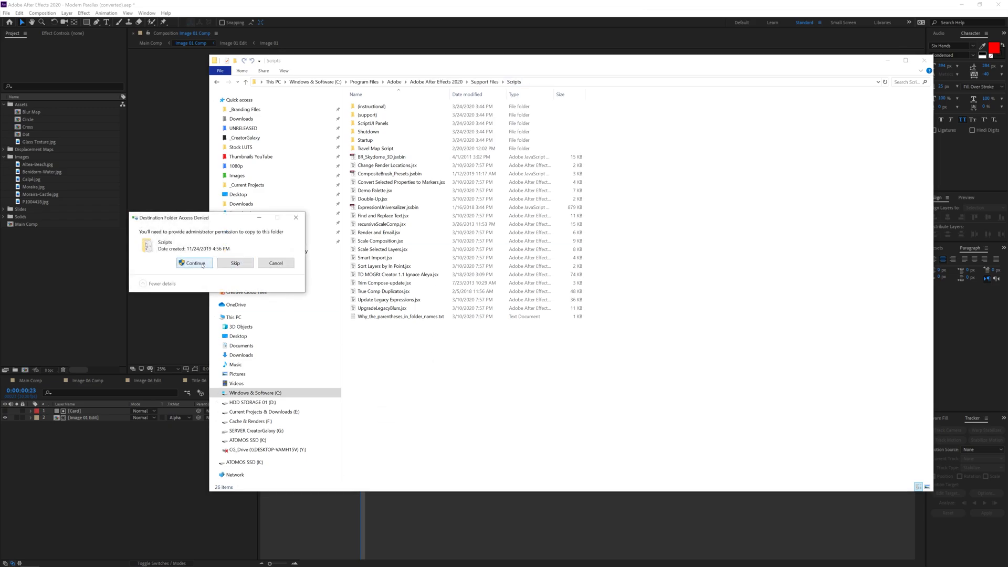
{"action": "left_click", "coordinate": [198, 263]}
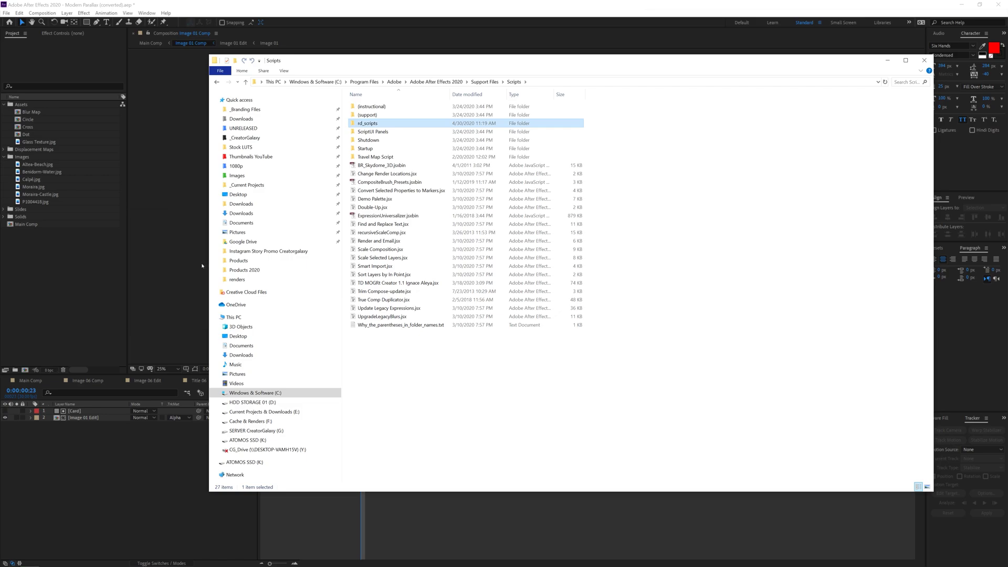
Step: Back in After Effects, check the File > Scripts list for the installed scripts
{"action": "left_click", "coordinate": [147, 455]}
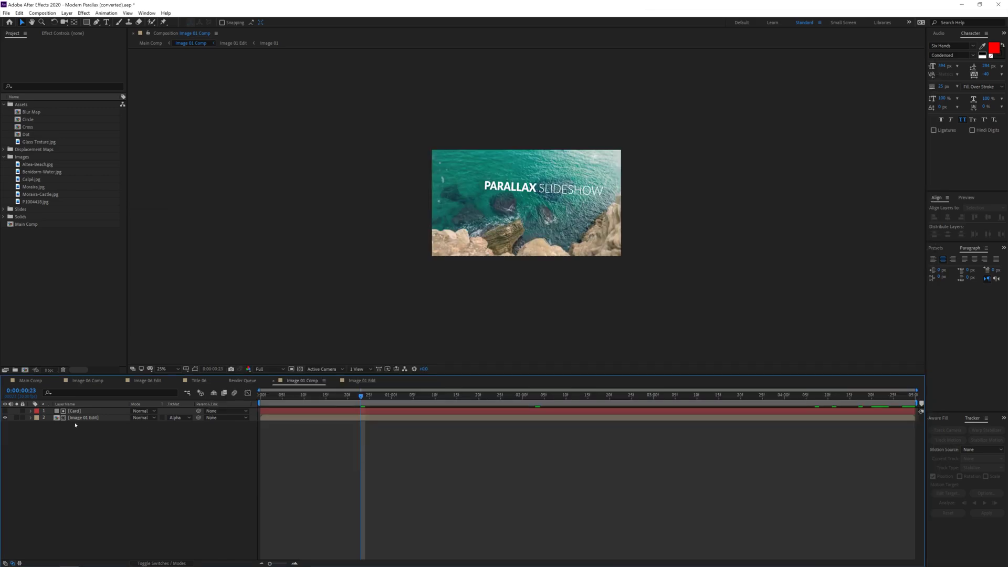
{"action": "left_click", "coordinate": [7, 13]}
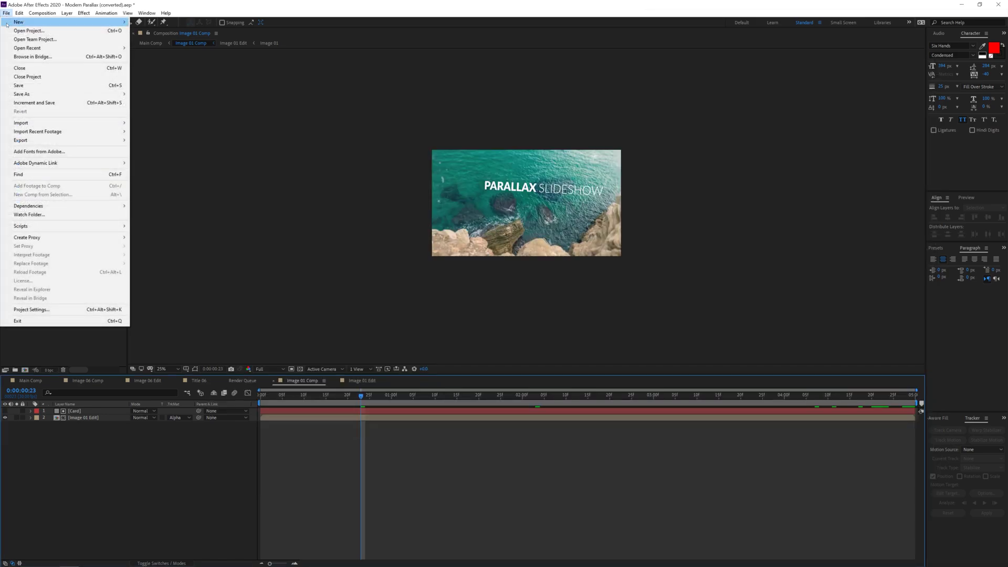
{"action": "mouse_move", "coordinate": [42, 226]}
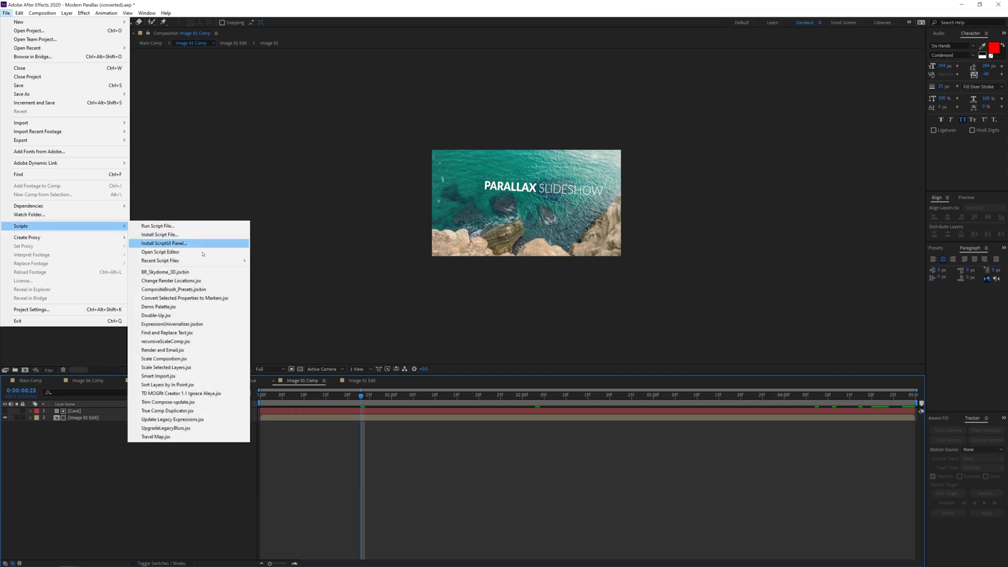
{"action": "left_click", "coordinate": [766, 112]}
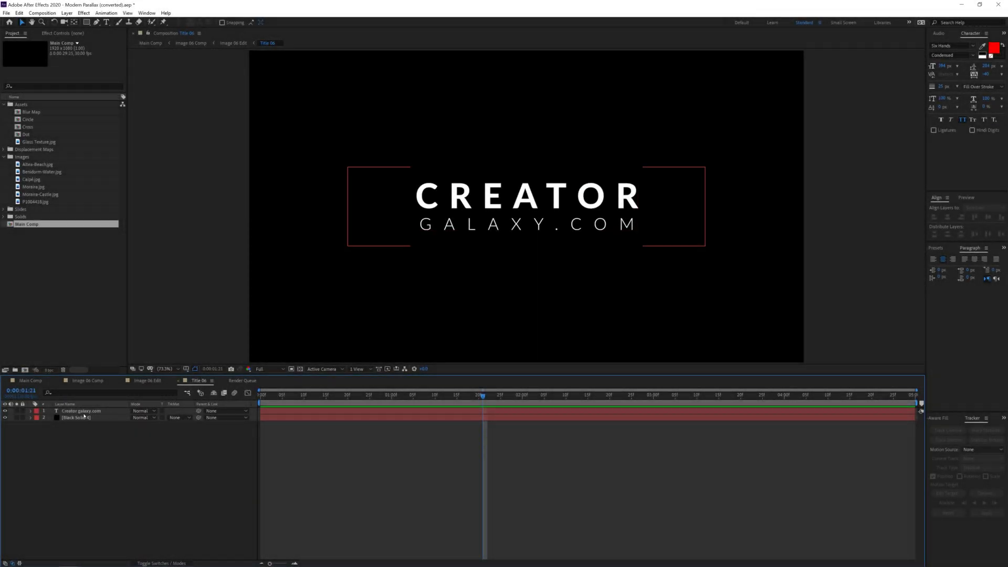
Step: Open Image 01 Comp from Main Comp and show the frame near 0:00:01:08
{"action": "left_click", "coordinate": [30, 381]}
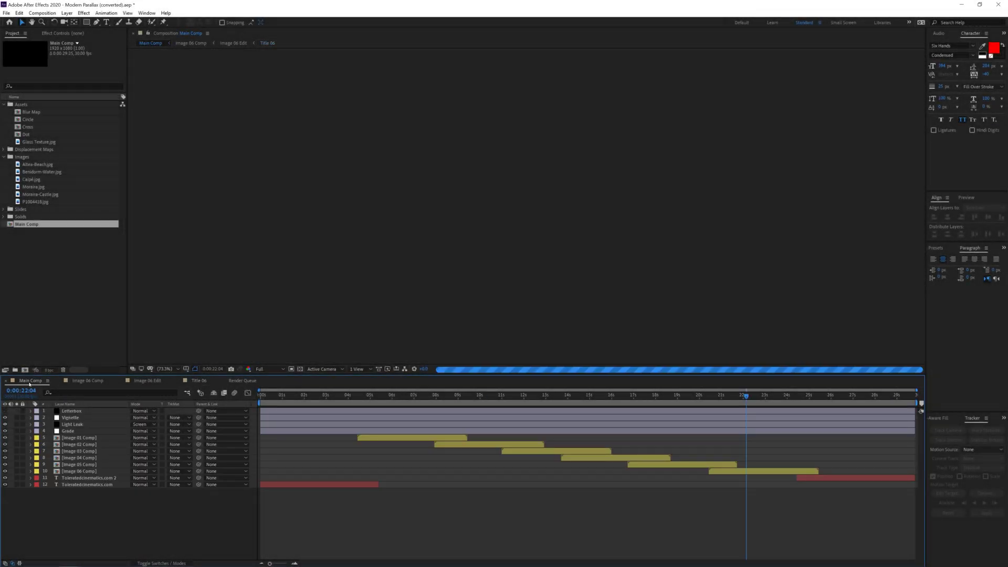
{"action": "double_click", "coordinate": [396, 438]}
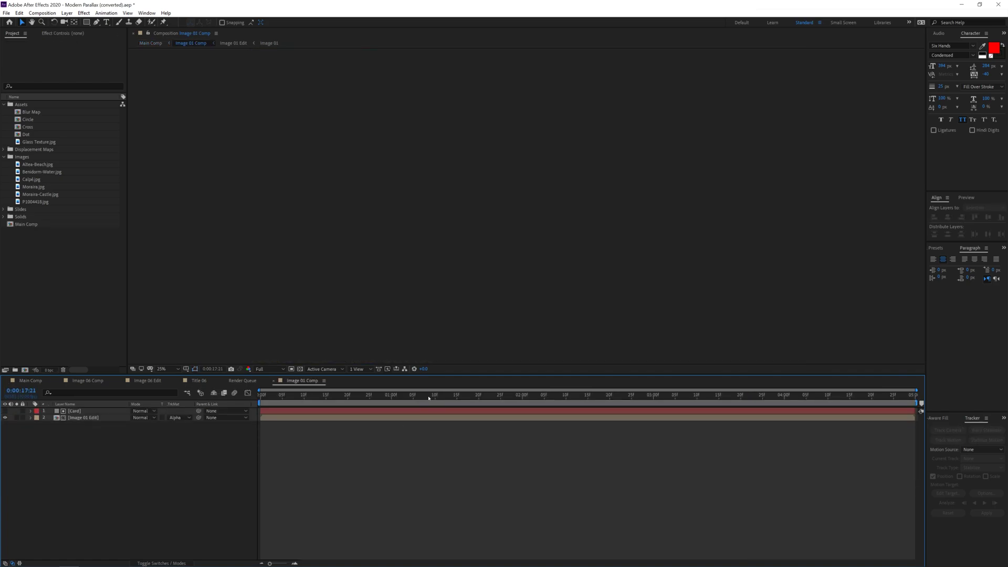
{"action": "left_click", "coordinate": [428, 398]}
Step: Run rd_CompSetter.jsx from File > Scripts
{"action": "left_click", "coordinate": [6, 12]}
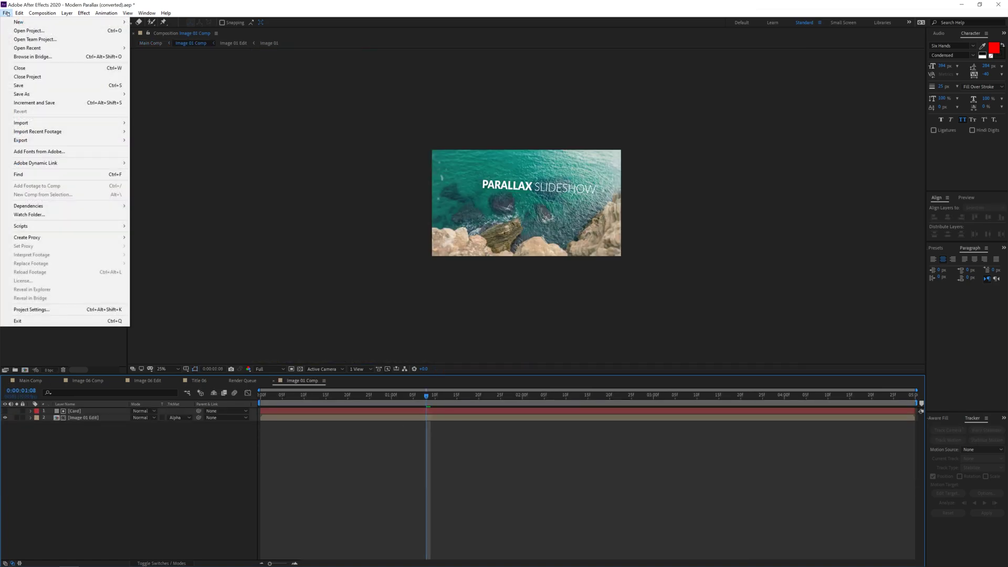
{"action": "mouse_move", "coordinate": [76, 227]}
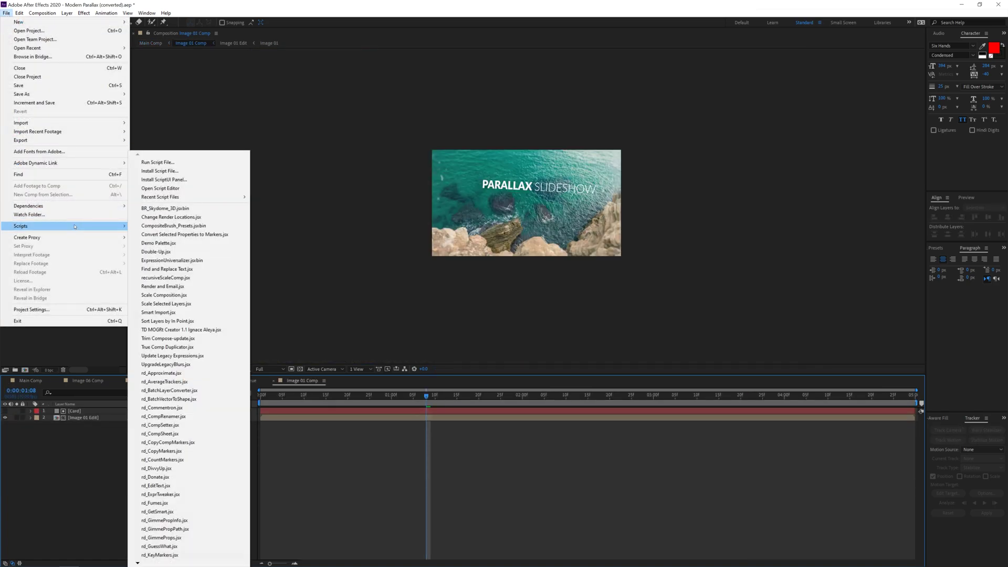
{"action": "left_click", "coordinate": [164, 427]}
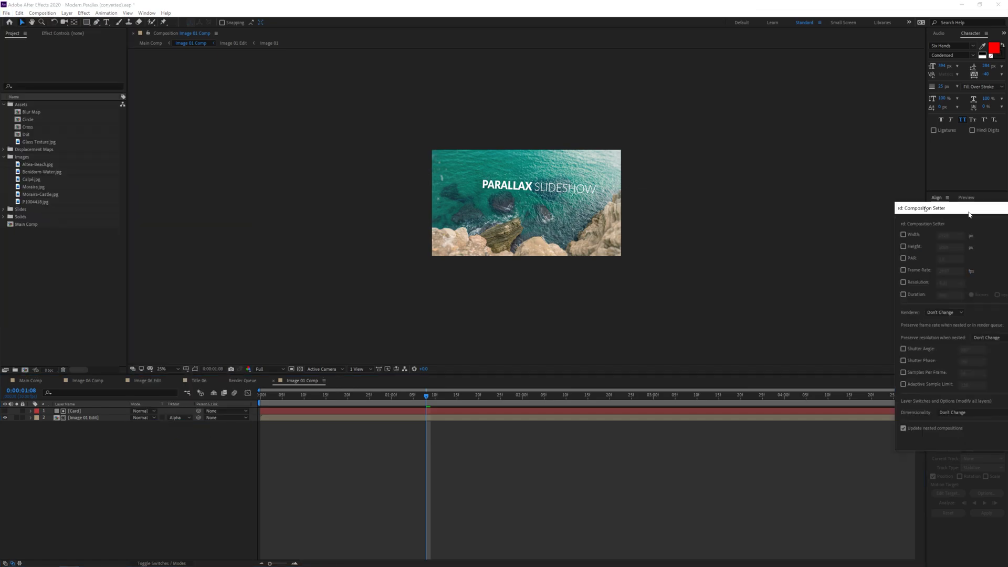
Step: Set the duration to 15 seconds in Composition Setter, apply it to the nested comps, and close the panel
{"action": "left_click_drag", "start_coordinate": [947, 212], "coordinate": [712, 201]}
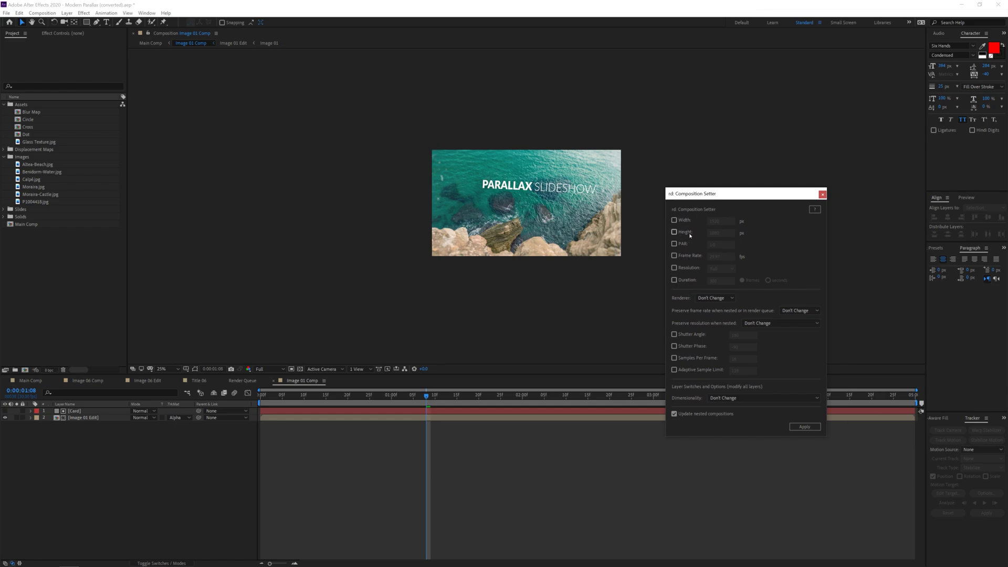
{"action": "left_click", "coordinate": [674, 280]}
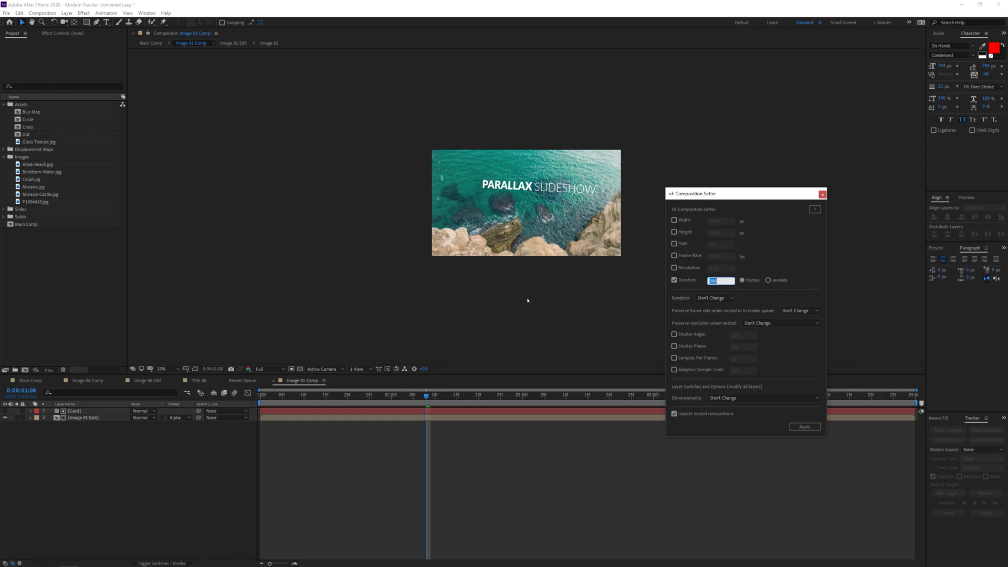
{"action": "left_click", "coordinate": [768, 280]}
{"action": "left_click_drag", "start_coordinate": [731, 282], "coordinate": [624, 280]}
{"action": "type", "text": "15"}
{"action": "left_click", "coordinate": [805, 427]}
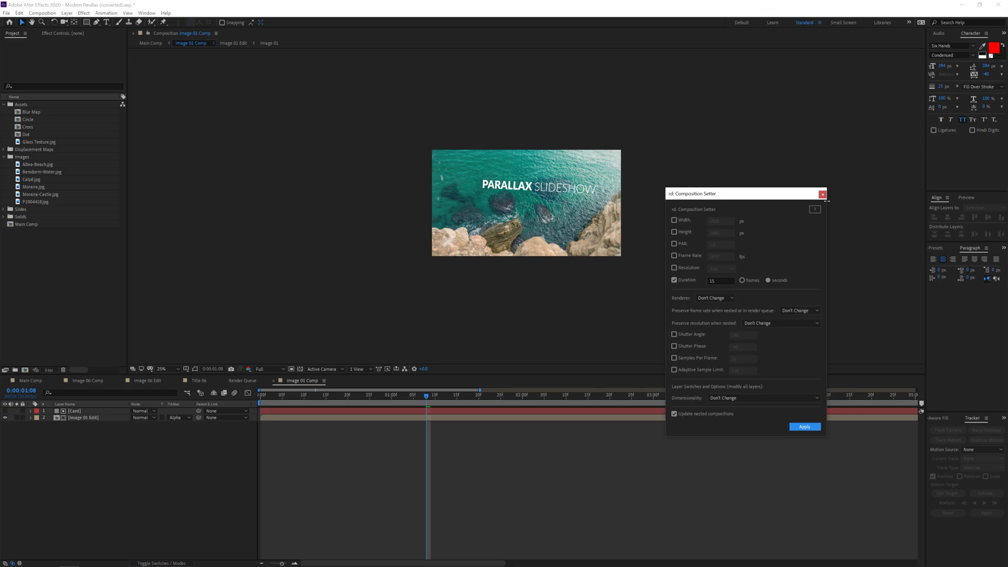
{"action": "left_click", "coordinate": [823, 195]}
{"action": "key", "text": "semicolon"}
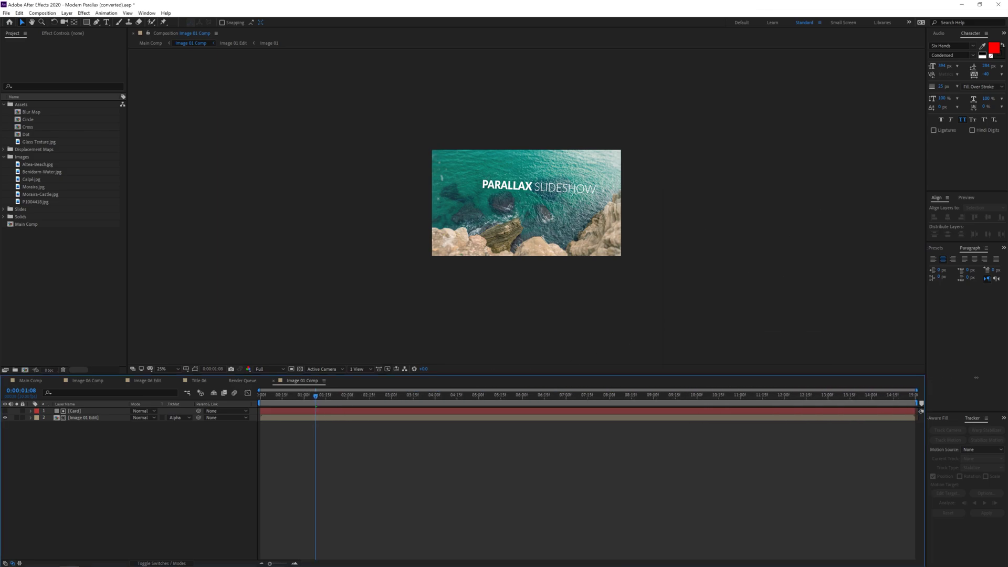
{"action": "double_click", "coordinate": [795, 418]}
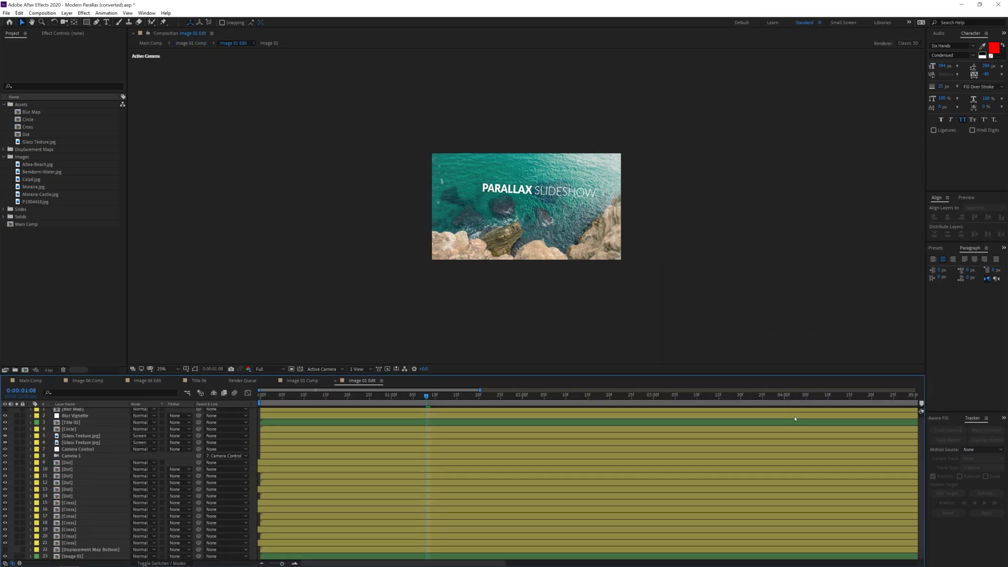
{"action": "key", "text": "semicolon"}
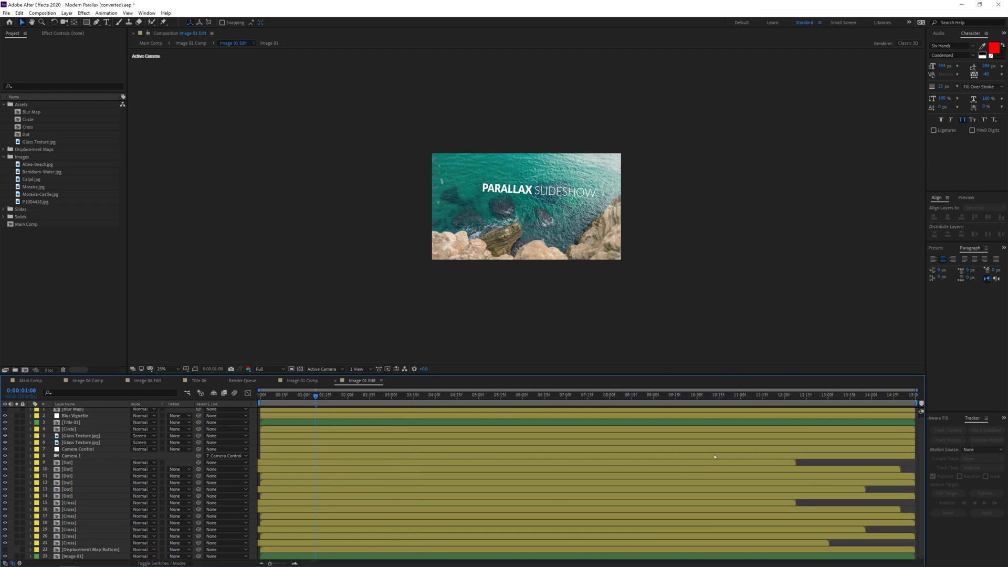
{"action": "left_click", "coordinate": [191, 43]}
{"action": "left_click_drag", "start_coordinate": [486, 397], "coordinate": [547, 404]}
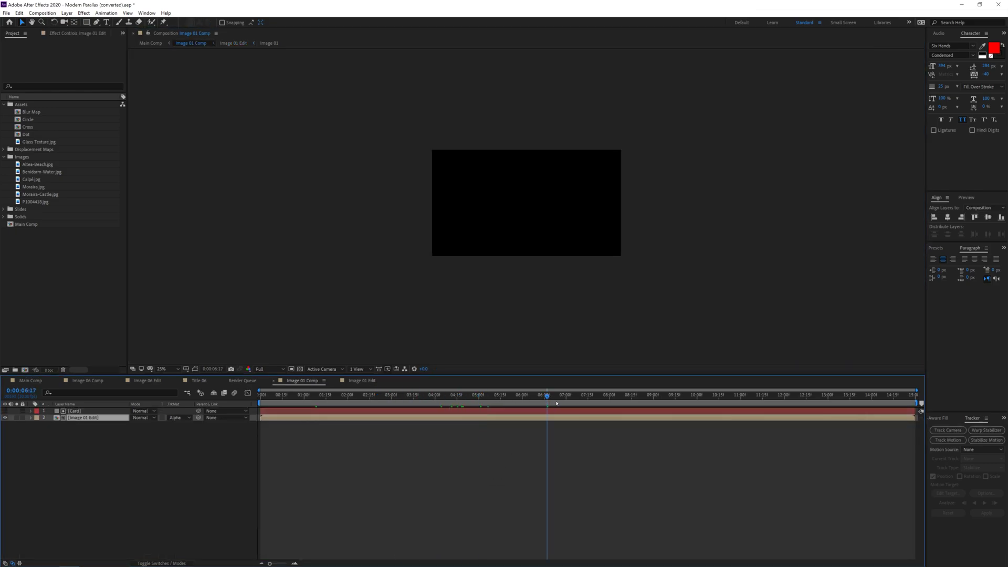
Step: Move the Card layer's last two Position keyframes to about 13–14 seconds
{"action": "left_click", "coordinate": [432, 411]}
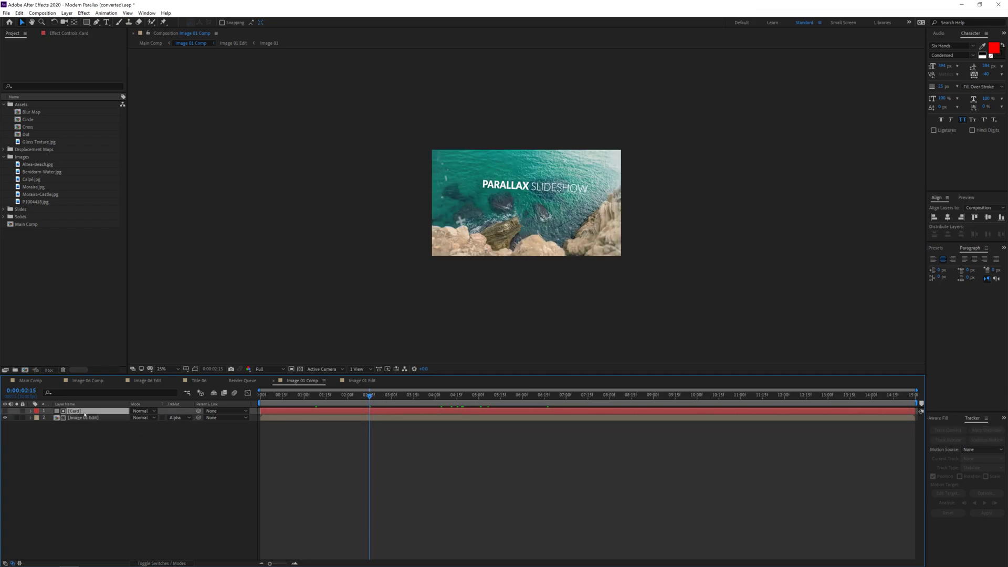
{"action": "key", "text": "p"}
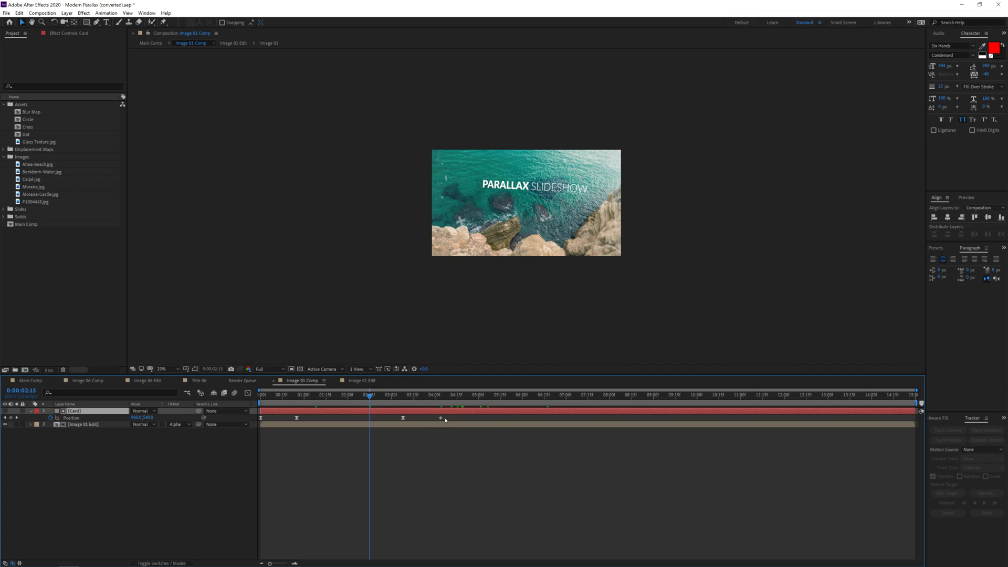
{"action": "left_click_drag", "start_coordinate": [460, 418], "coordinate": [395, 425]}
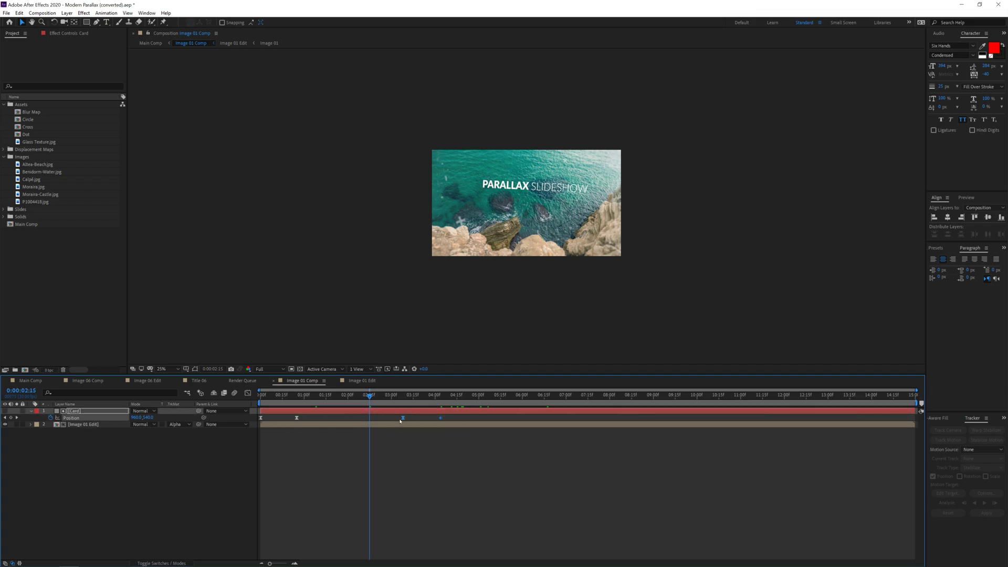
{"action": "left_click_drag", "start_coordinate": [711, 430], "coordinate": [866, 442]}
{"action": "left_click", "coordinate": [866, 476]}
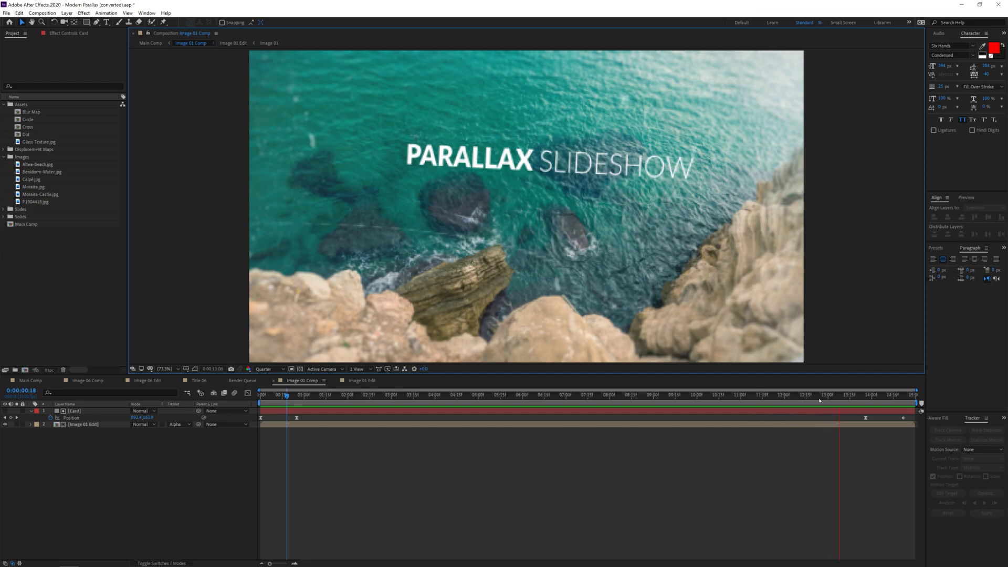
Step: Scrub to a later slide, then open the Image 01 Edit precomp
{"action": "left_click_drag", "start_coordinate": [839, 395], "coordinate": [583, 398]}
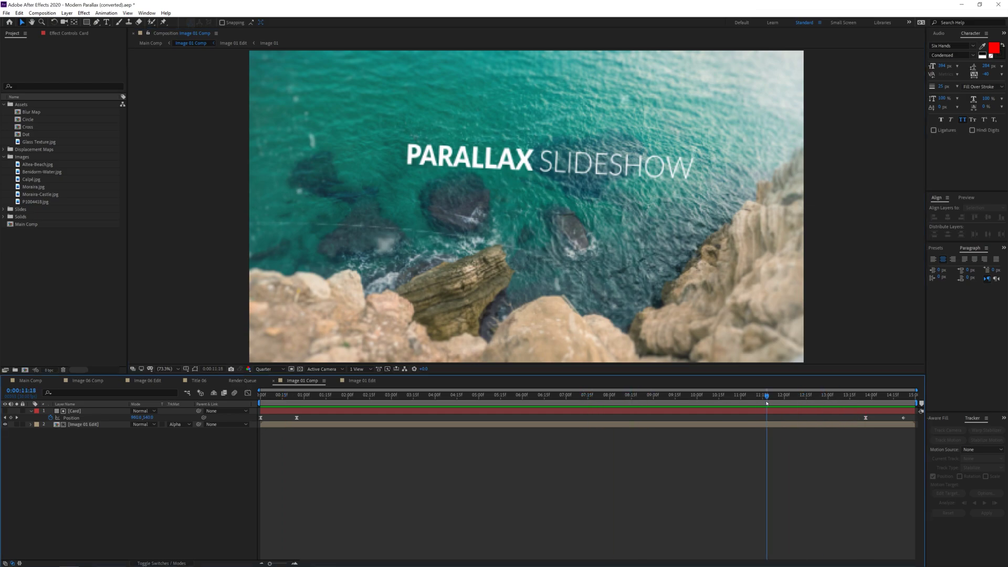
{"action": "double_click", "coordinate": [724, 425]}
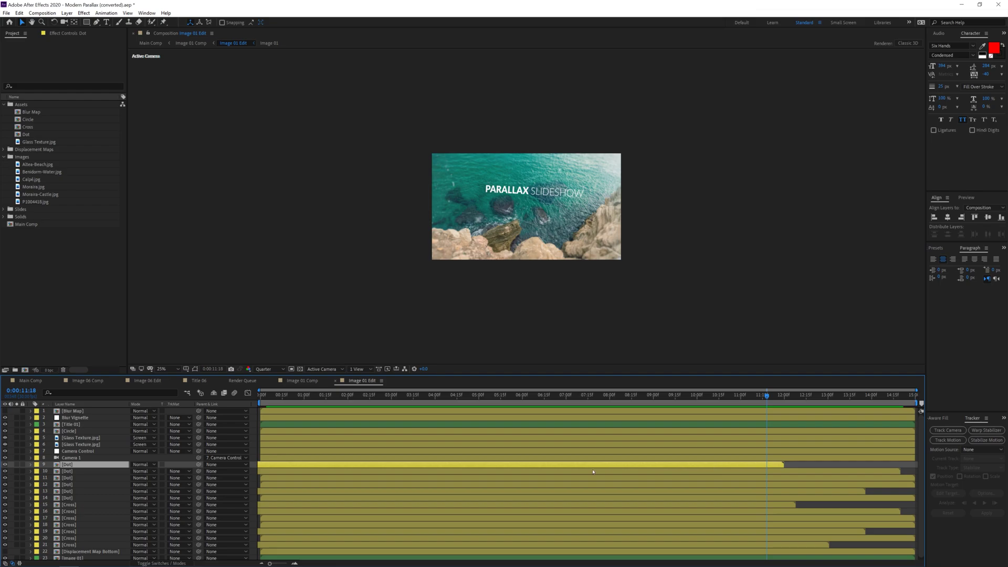
Step: Extend the first Dot layer's out-point from about 12:00 to 12:15
{"action": "left_click_drag", "start_coordinate": [600, 466], "coordinate": [621, 482]}
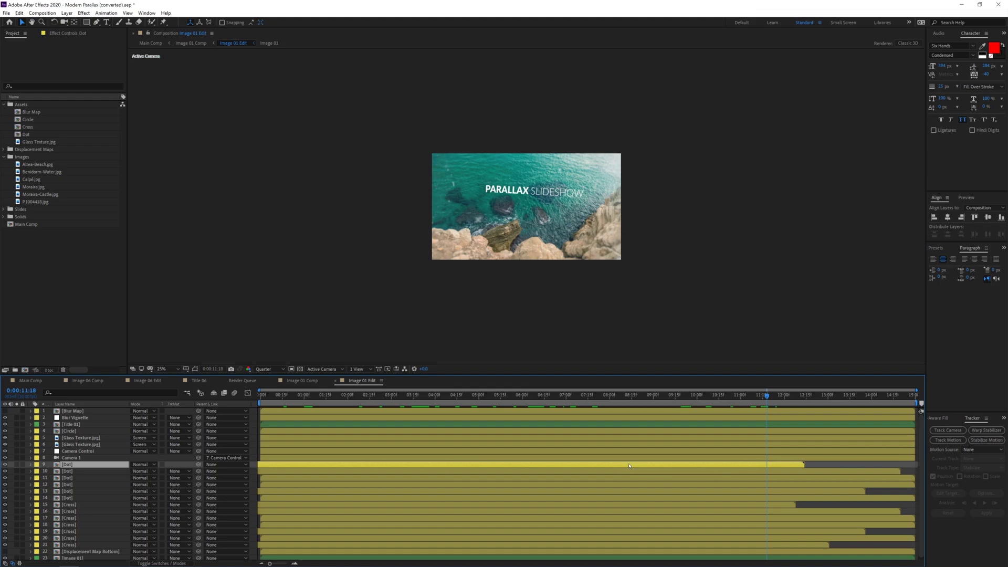
{"action": "scroll", "coordinate": [630, 466], "scroll_direction": "down", "scroll_amount": 1}
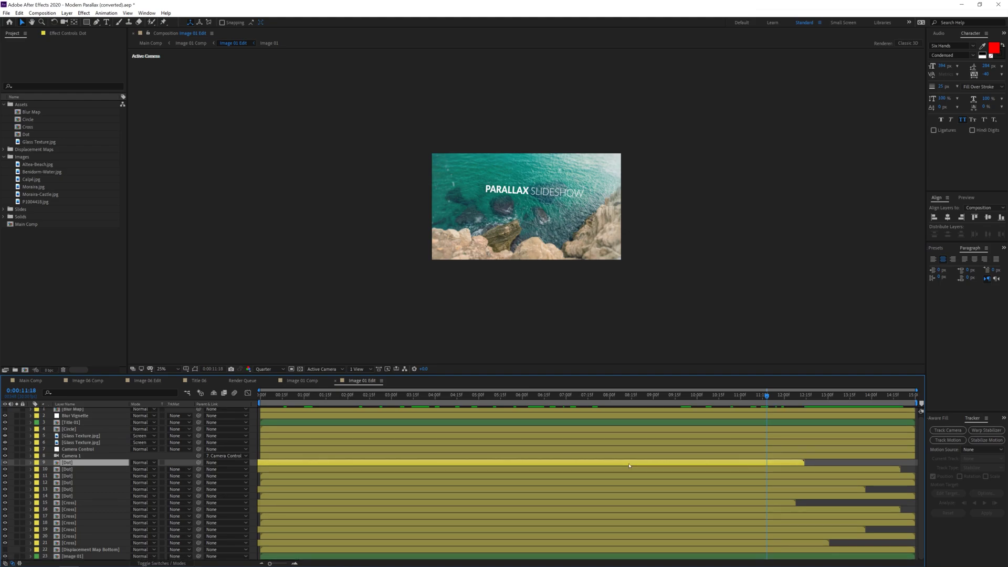
Step: Open the Dot precomp and set its composition duration to 0:00:20:00
{"action": "double_click", "coordinate": [666, 465]}
{"action": "right_click", "coordinate": [664, 464]}
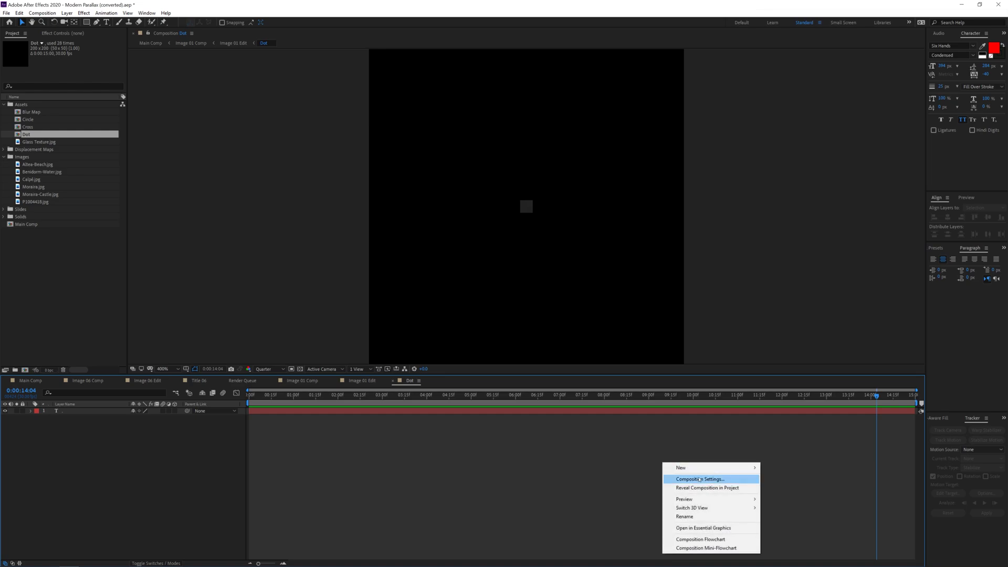
{"action": "left_click", "coordinate": [699, 480]}
{"action": "left_click", "coordinate": [521, 328]}
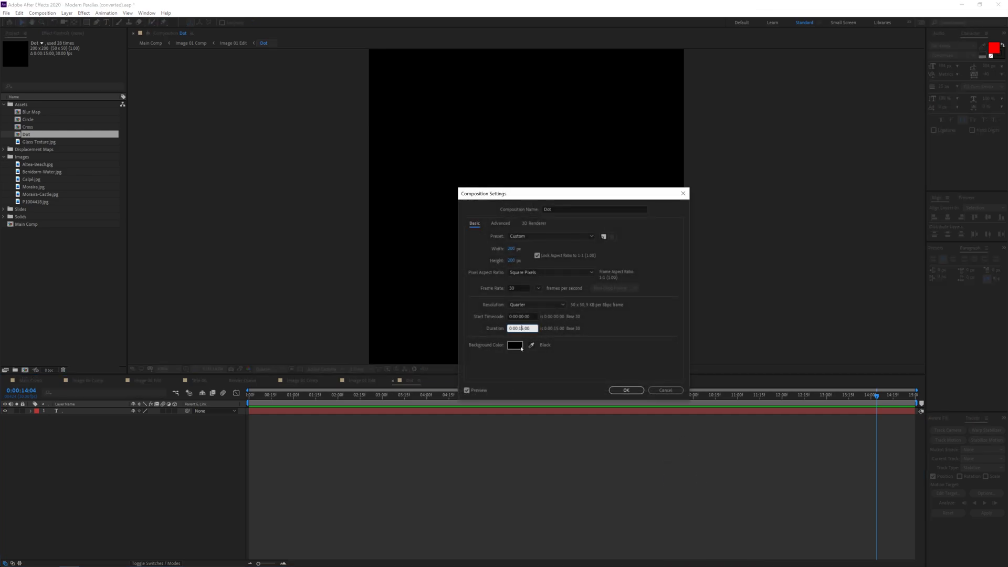
{"action": "key", "text": "BackSpace"}
{"action": "key", "text": "Delete"}
{"action": "key", "text": "Delete"}
{"action": "type", "text": "20"}
{"action": "key", "text": "Return"}
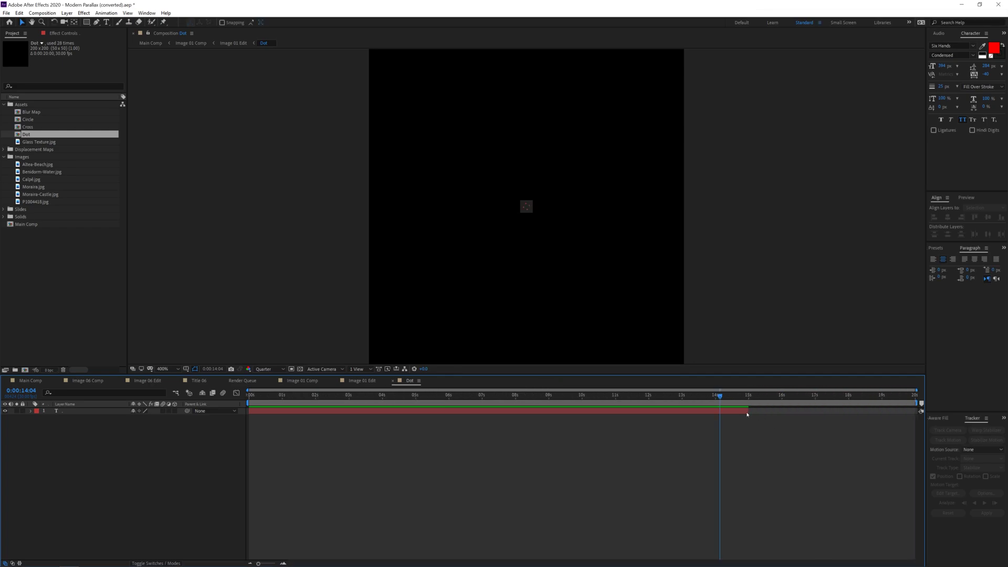
Step: Drag the Dot layer's out-point to the 20-second end, then return to Image 01 Edit
{"action": "left_click_drag", "start_coordinate": [747, 414], "coordinate": [918, 413]}
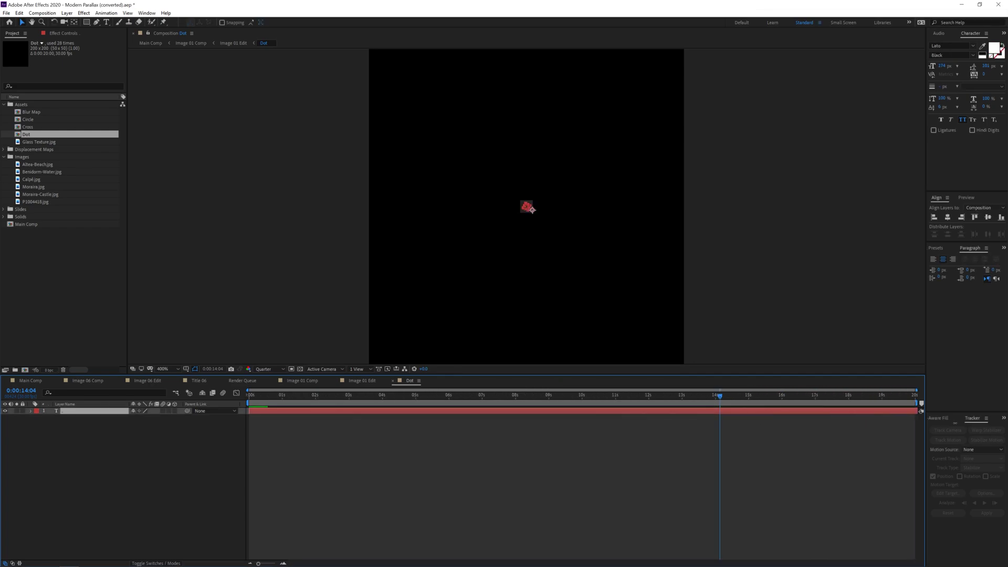
{"action": "left_click", "coordinate": [361, 381]}
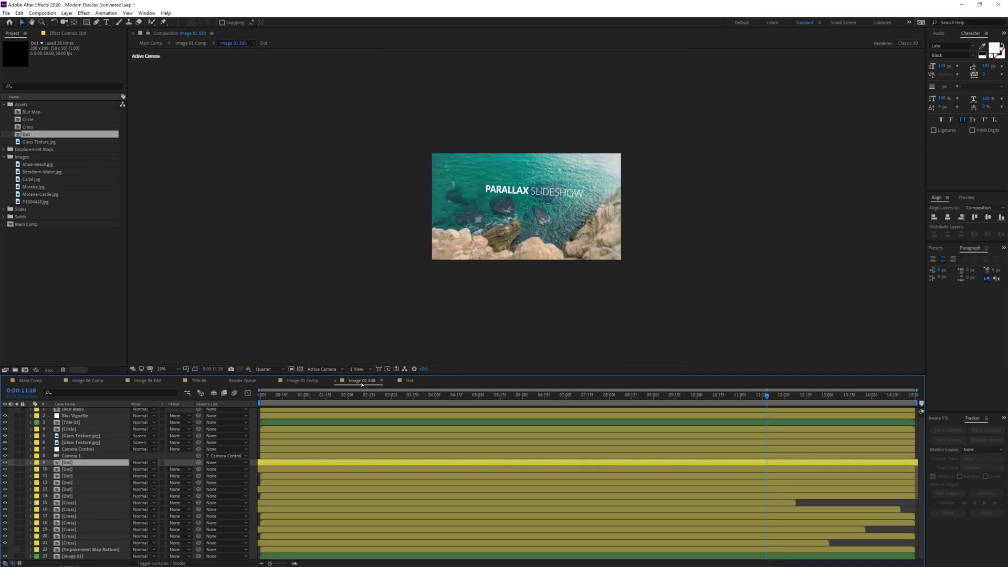
{"action": "left_click", "coordinate": [778, 503]}
Step: Set the Cross precomp's duration to 0:00:20:00, then go back to Image 01 Edit
{"action": "double_click", "coordinate": [761, 505]}
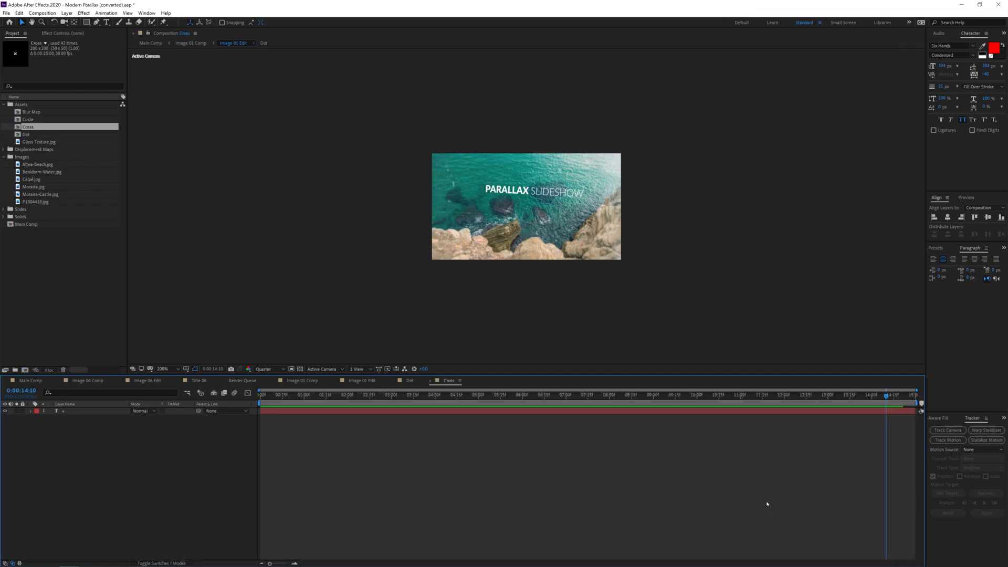
{"action": "right_click", "coordinate": [724, 394]}
{"action": "left_click", "coordinate": [751, 407]}
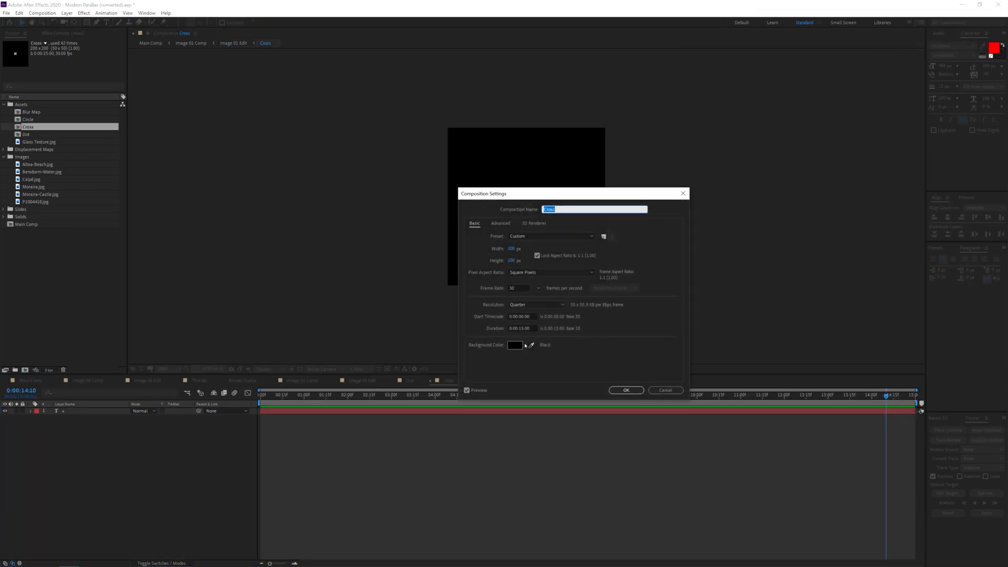
{"action": "double_click", "coordinate": [522, 328]}
{"action": "type", "text": "20"}
{"action": "left_click", "coordinate": [626, 390]}
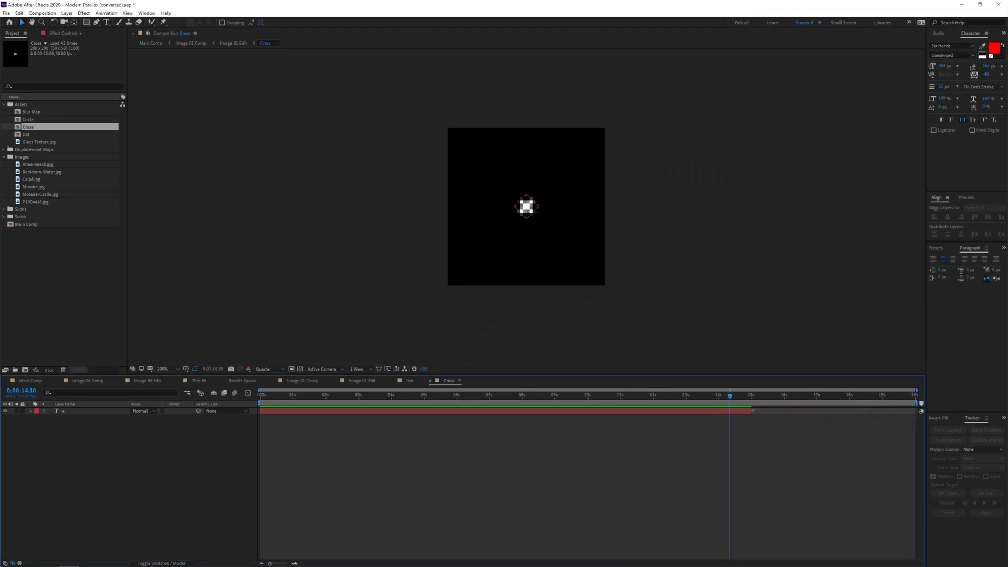
{"action": "left_click", "coordinate": [233, 44]}
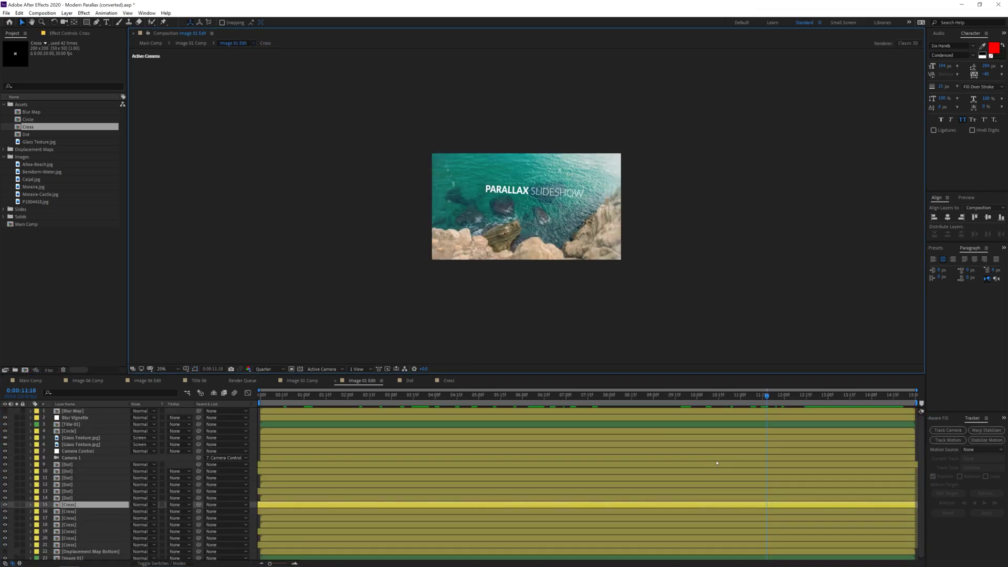
Step: Switch back to Image 01 Comp and move the current-time indicator to about 0:00:12:25
{"action": "left_click", "coordinate": [181, 44]}
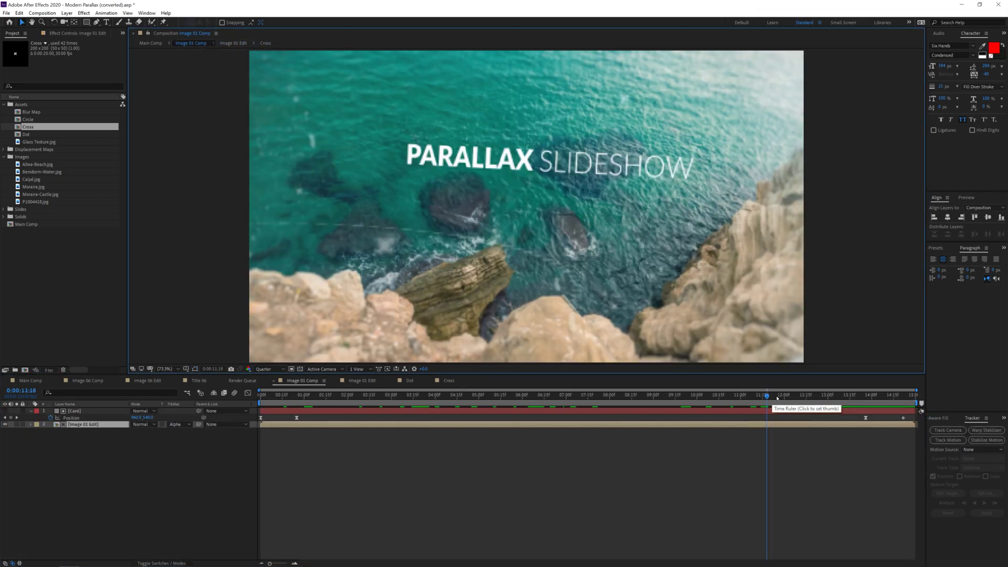
{"action": "left_click_drag", "start_coordinate": [880, 395], "coordinate": [821, 395]}
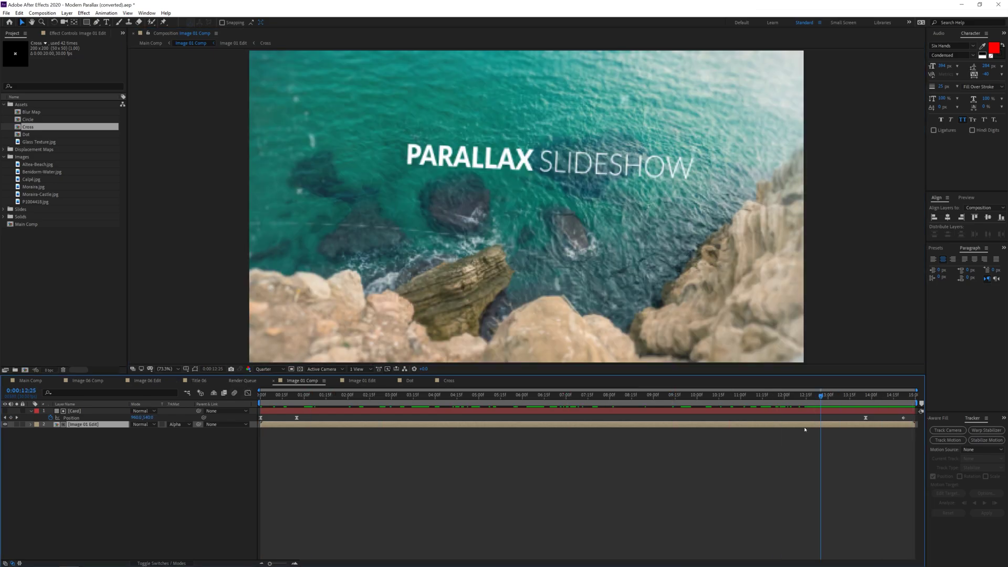